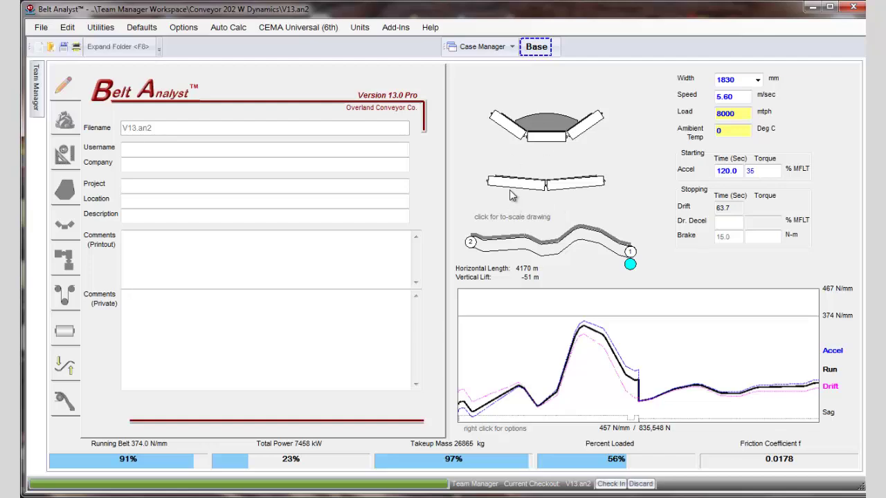
- Create an empty-conveyor load case and name it Empty
left_click(513, 49)
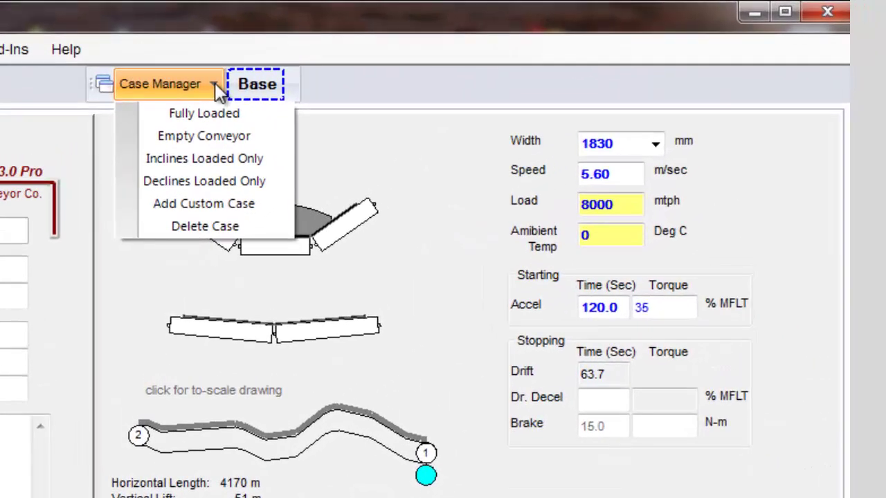
left_click(201, 136)
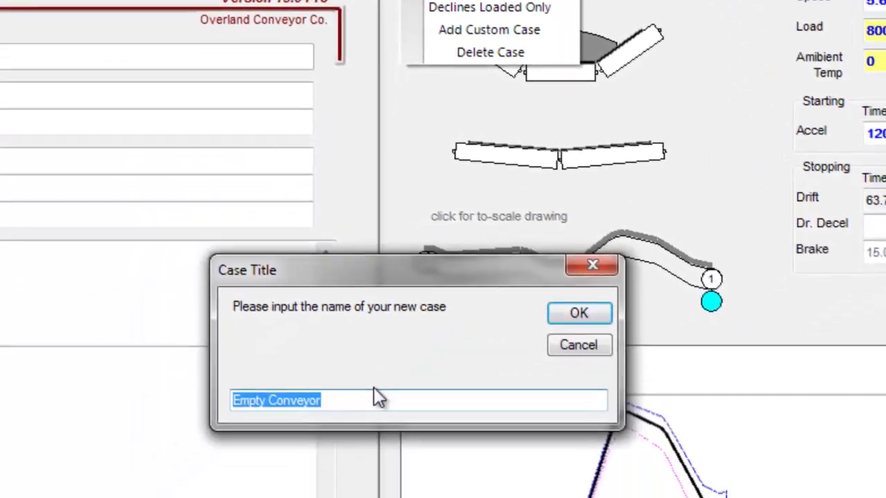
left_click(372, 399)
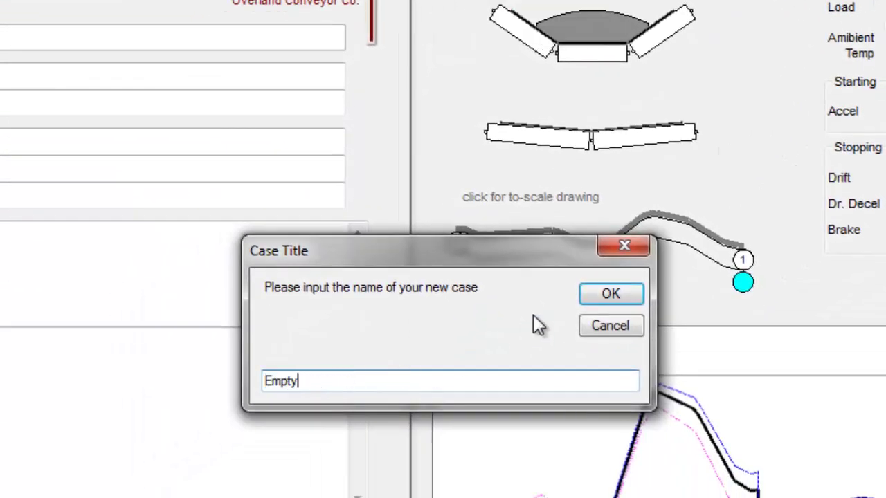
left_click(610, 294)
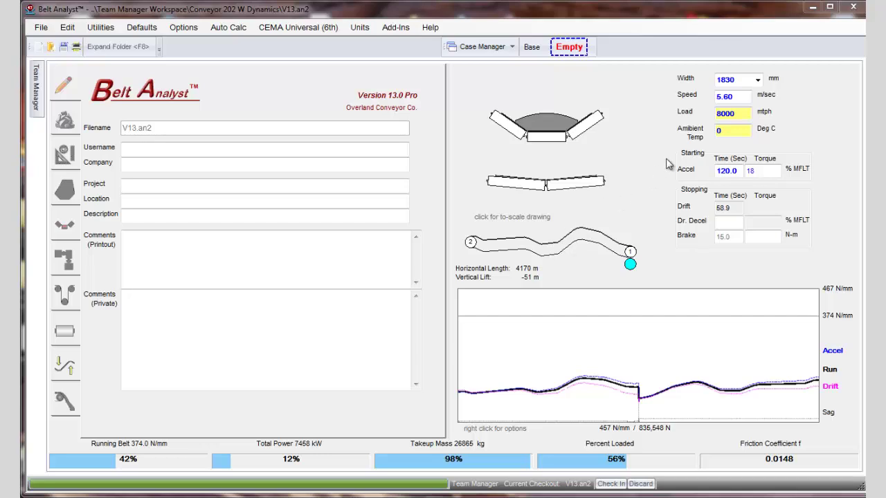
- Set the conveyor load of the Empty case to 0 mtph
double_click(746, 112)
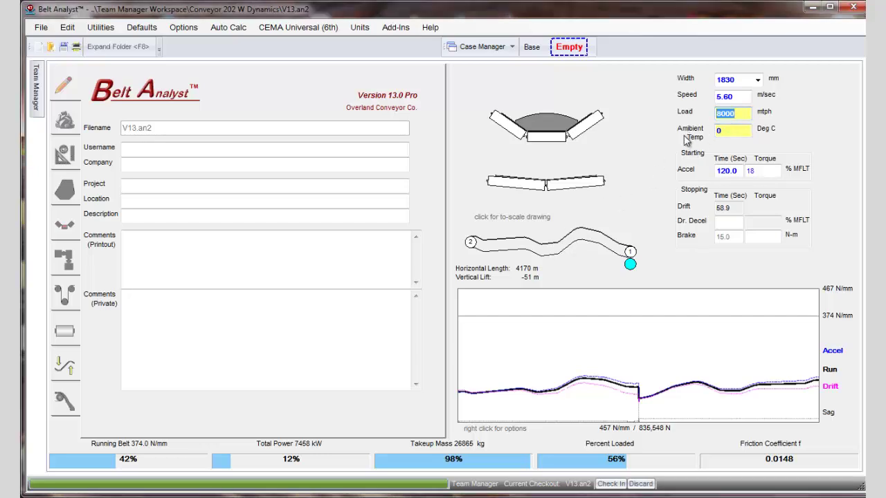
type("0")
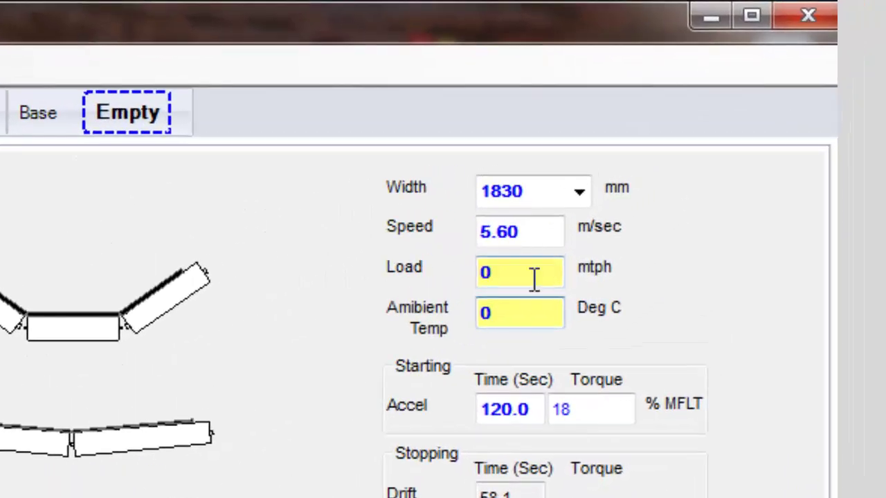
left_click(533, 313)
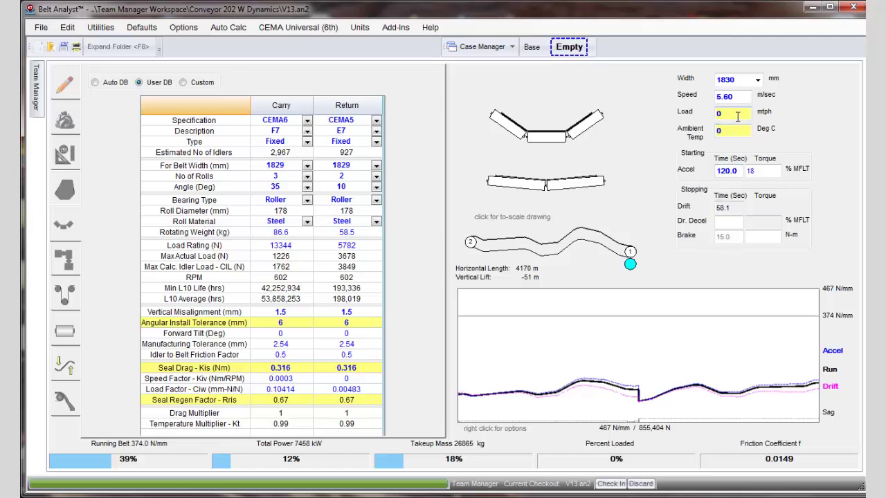
- Compare the results of the Base and Empty cases, ending on the Base case
left_click(530, 47)
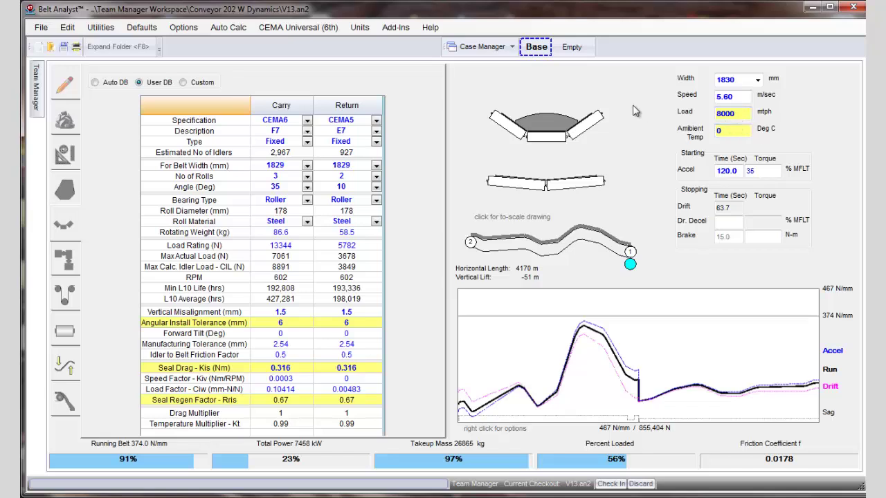
left_click(572, 47)
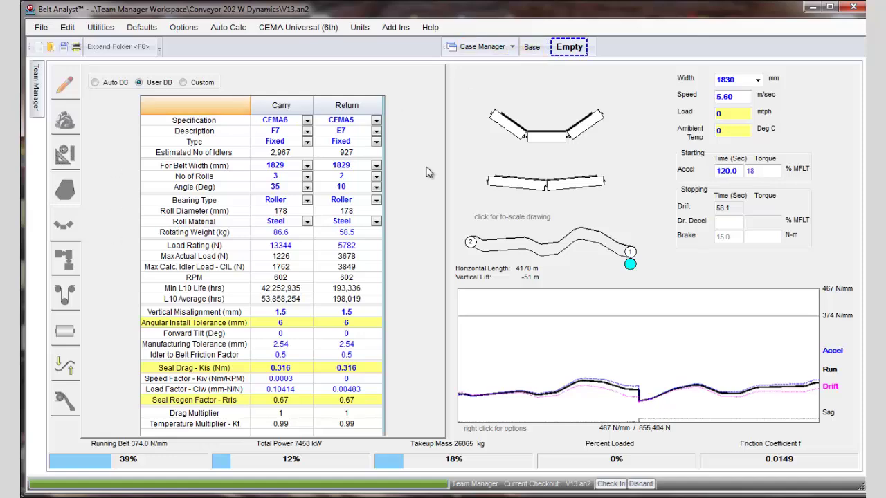
left_click(533, 50)
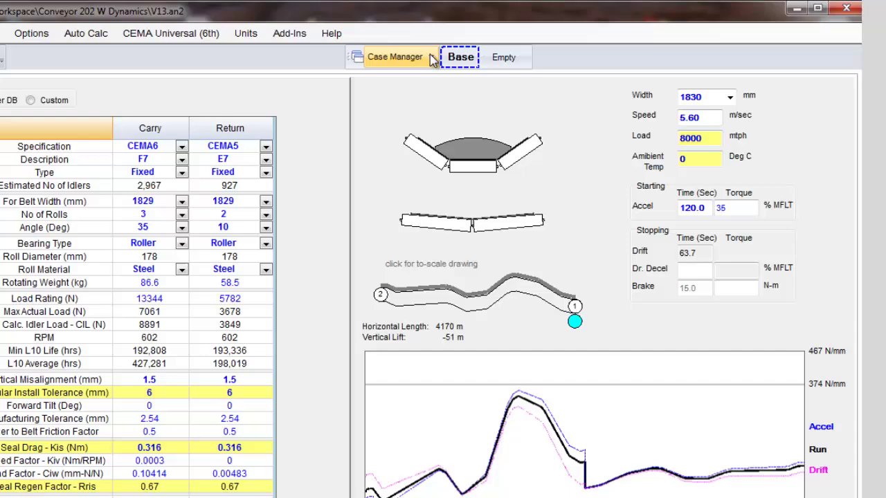
- Create an inclines-loaded-only case from Base, keeping the suggested name Inclines Only
left_click(510, 46)
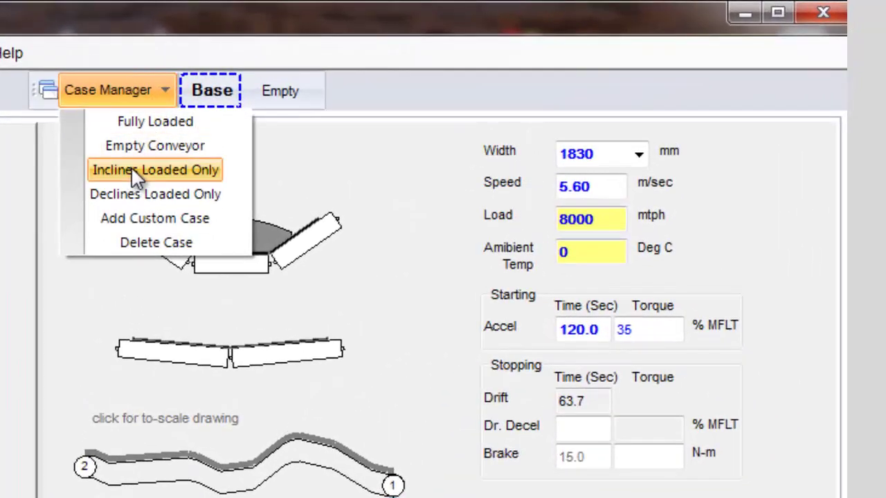
left_click(130, 170)
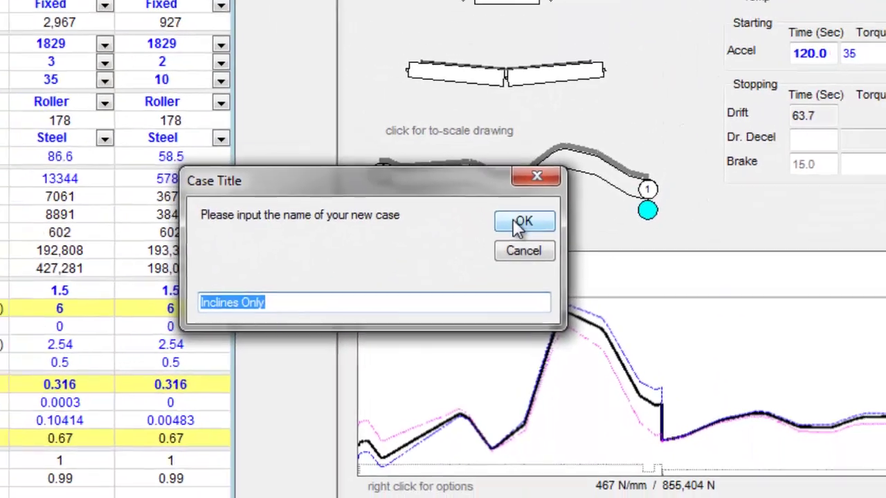
left_click(512, 202)
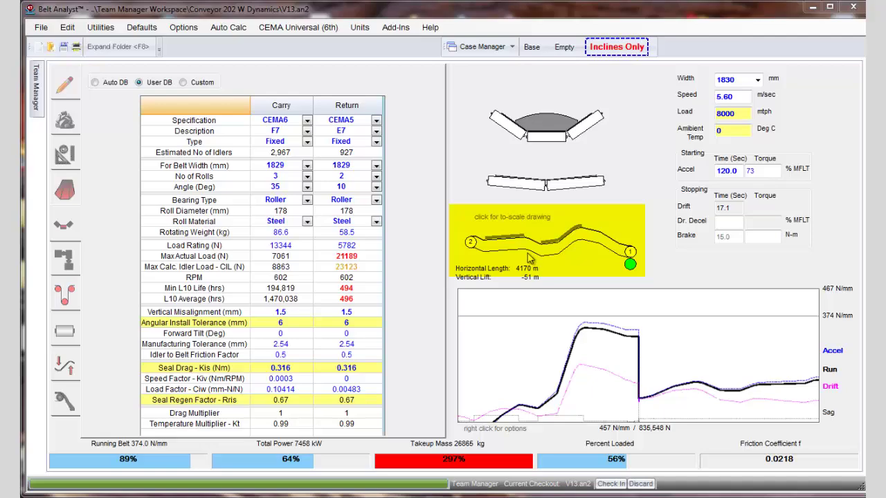
- Open the takeup data of the Inclines Only case, calculate the tension automatically and return it to user-defined
left_click(64, 294)
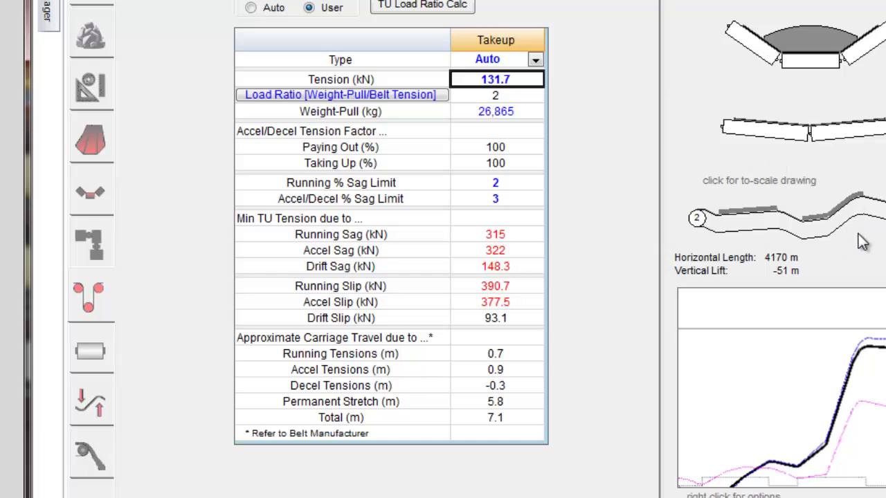
left_click(251, 9)
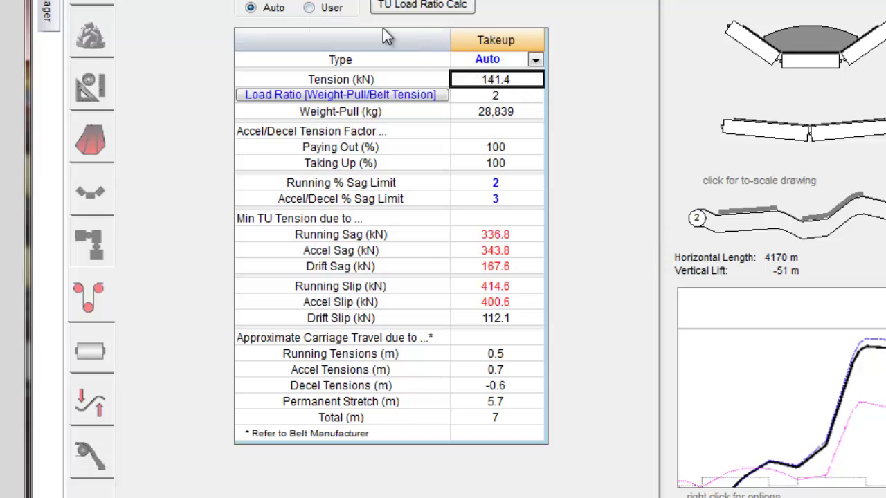
left_click(308, 7)
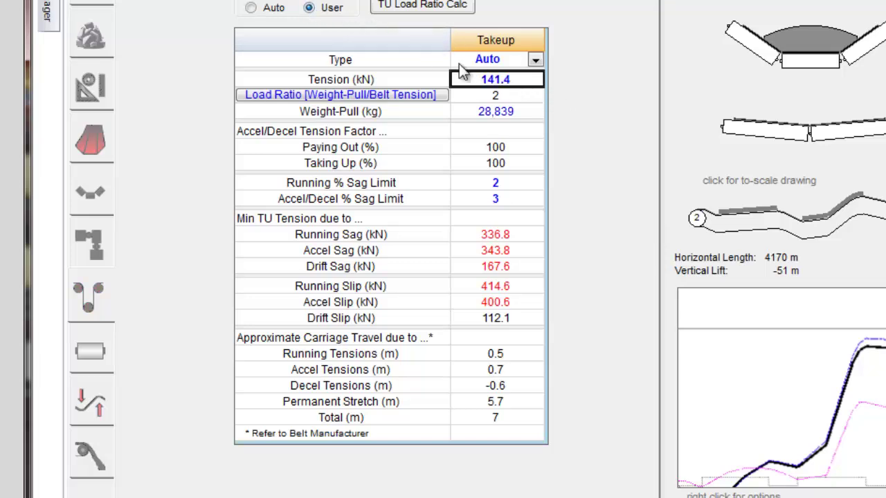
- Set the user-defined takeup tension to 500 kN
left_click(540, 79)
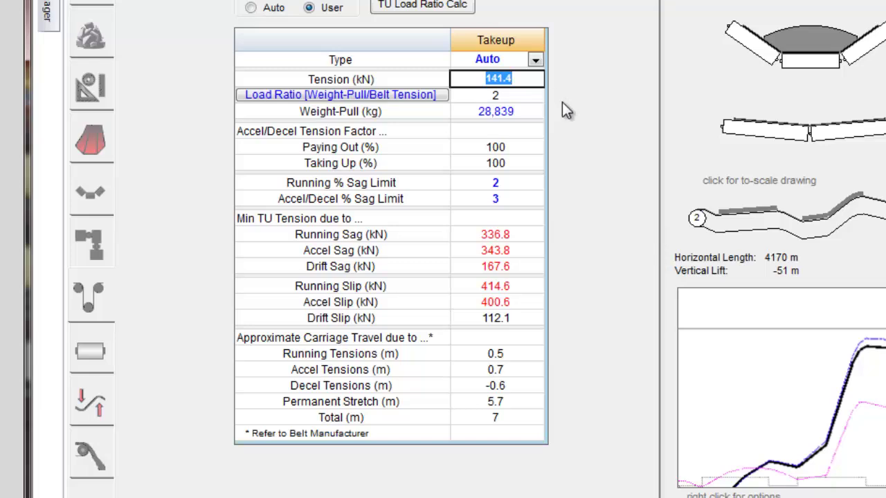
type("500")
key("Return")
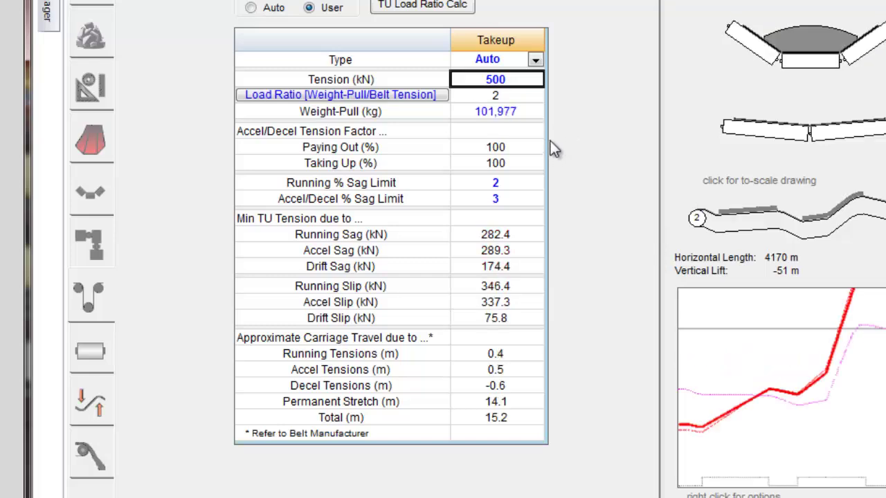
- Reduce the takeup tension to 400 kN
left_click(525, 78)
type("400")
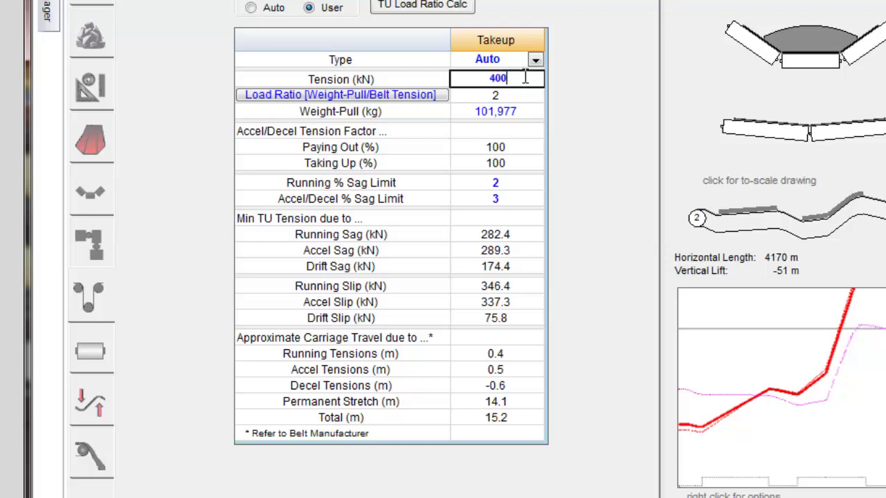
key("Return")
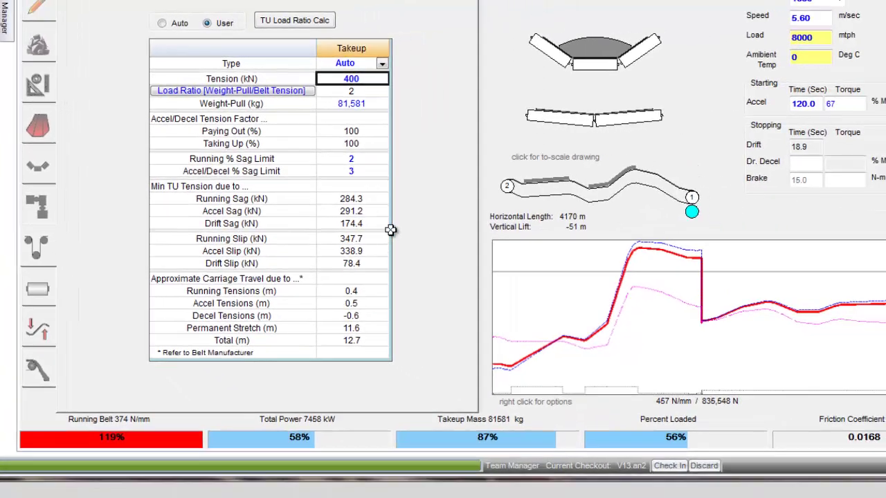
- Try the ST4000 carcass for the steel belt and settle on ST3500
left_click(40, 128)
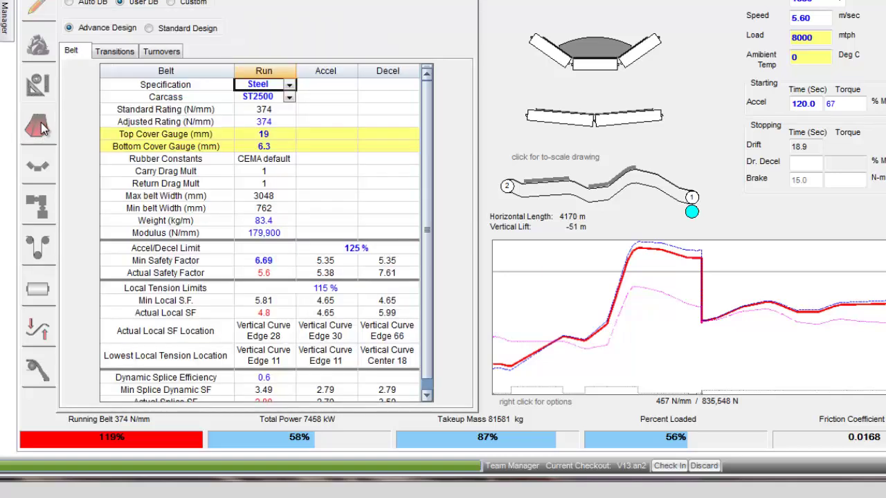
left_click(289, 98)
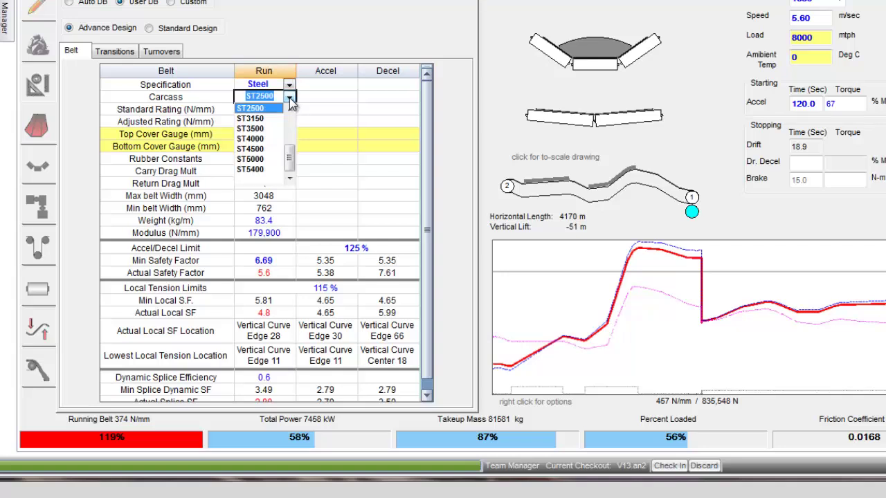
left_click(289, 135)
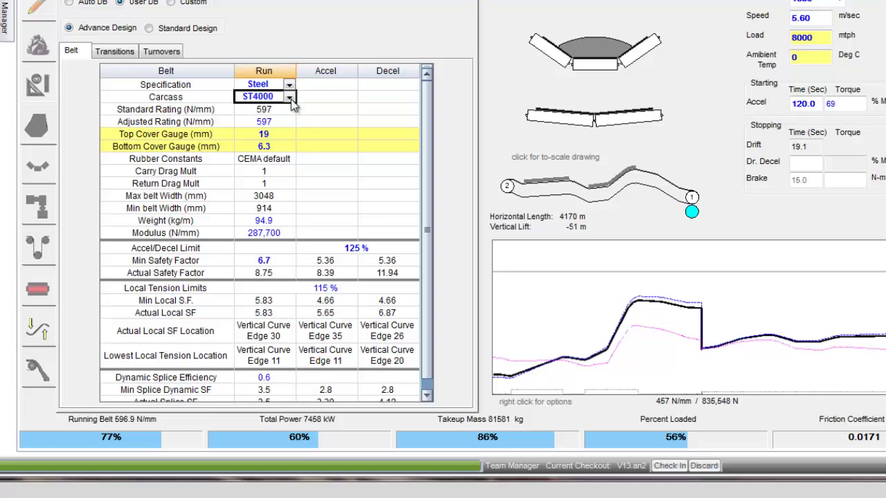
left_click(291, 99)
left_click(275, 128)
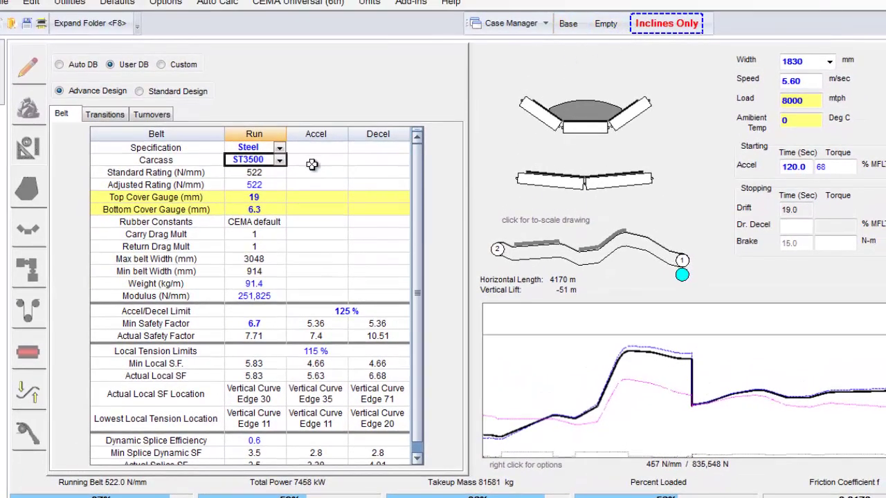
- Size all pulley diameters automatically for the selected belt
left_click(28, 353)
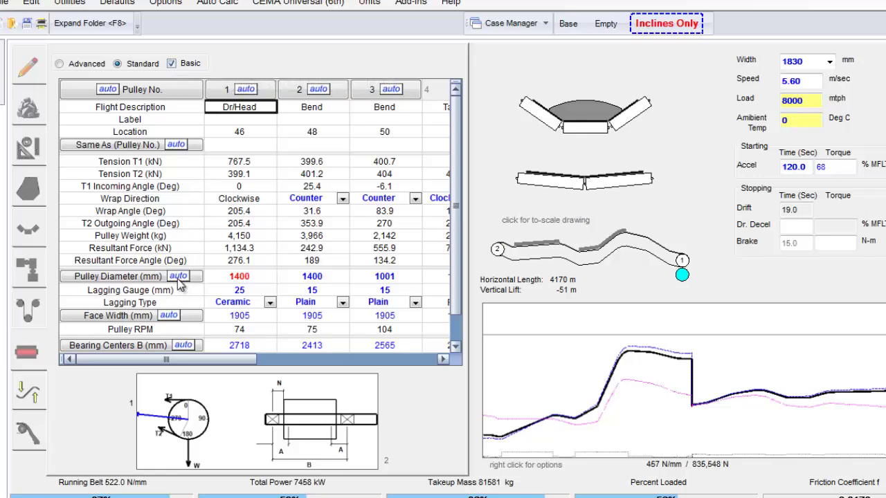
left_click(178, 276)
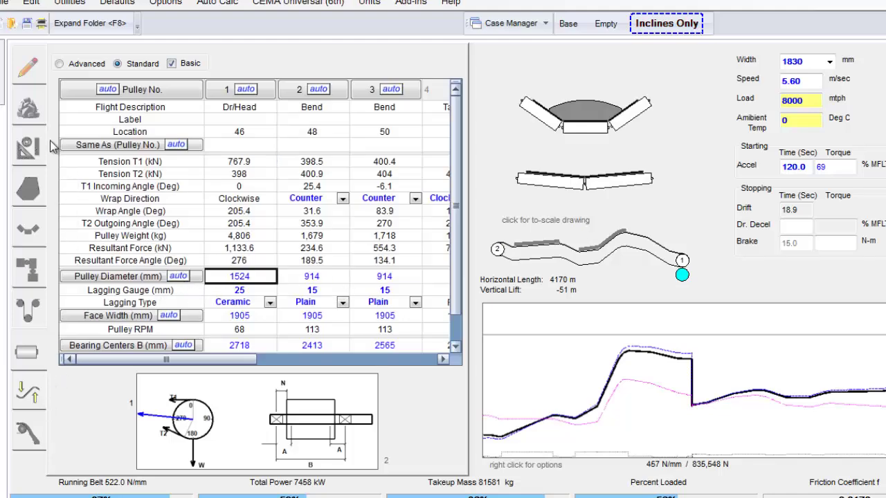
- Review the belt data across the Base, Empty and Inclines Only cases
left_click(28, 67)
left_click(30, 183)
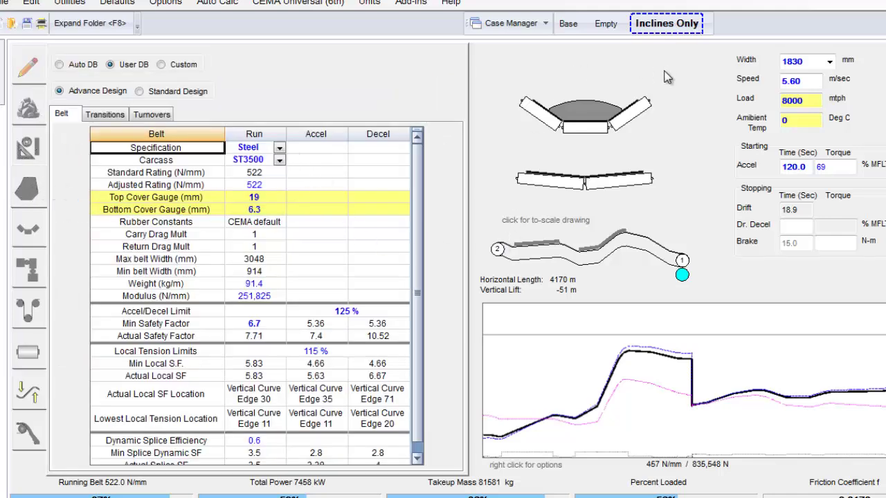
left_click(568, 23)
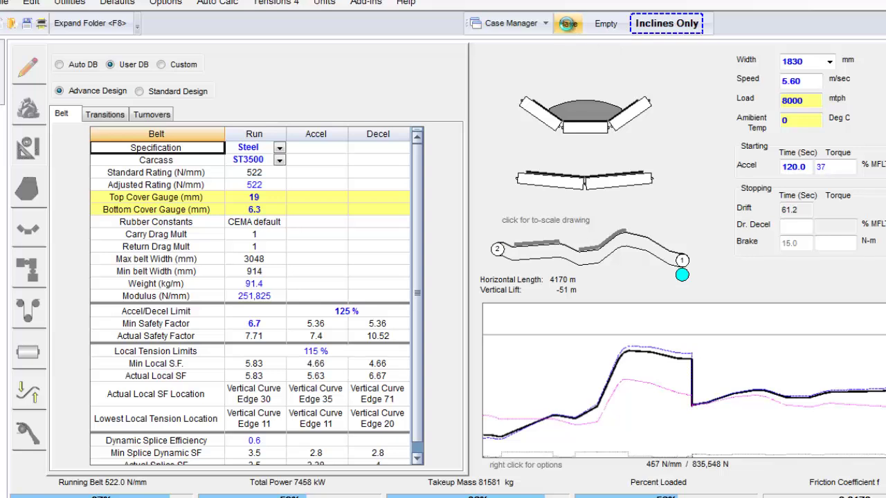
left_click(613, 23)
left_click(660, 24)
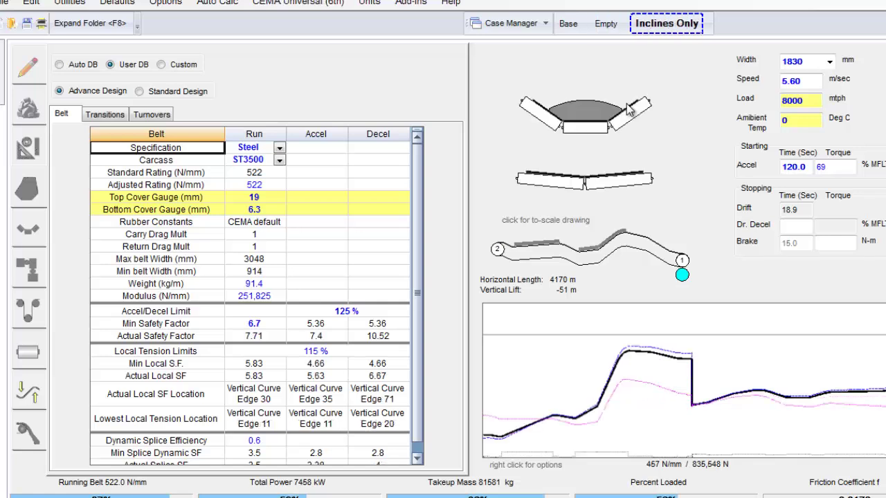
- Create a declines-loaded-only case, keeping the suggested name Declines Only
left_click(510, 23)
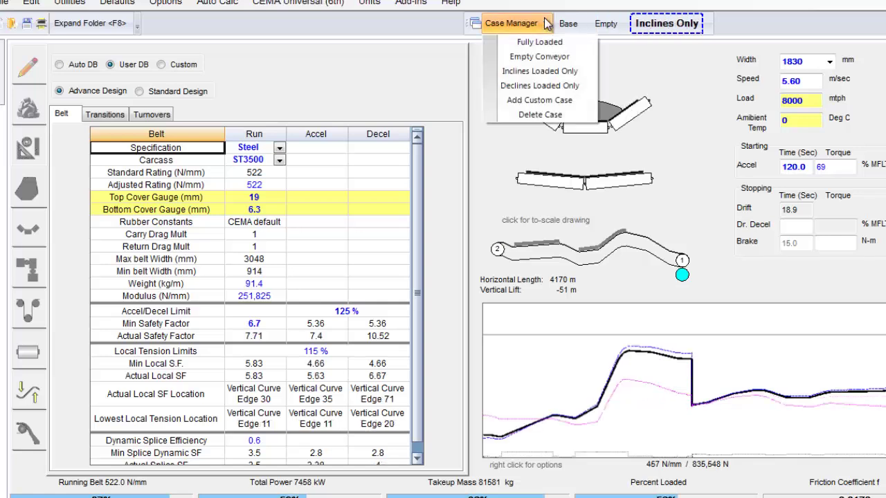
left_click(534, 86)
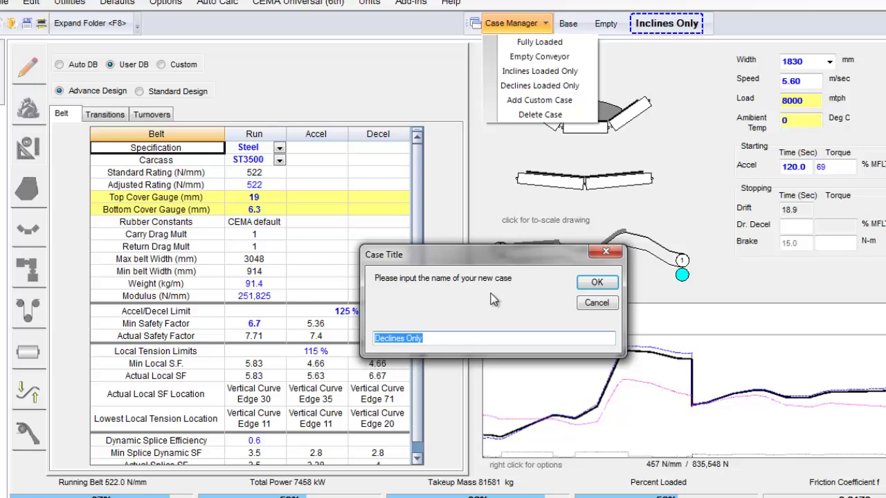
left_click(597, 284)
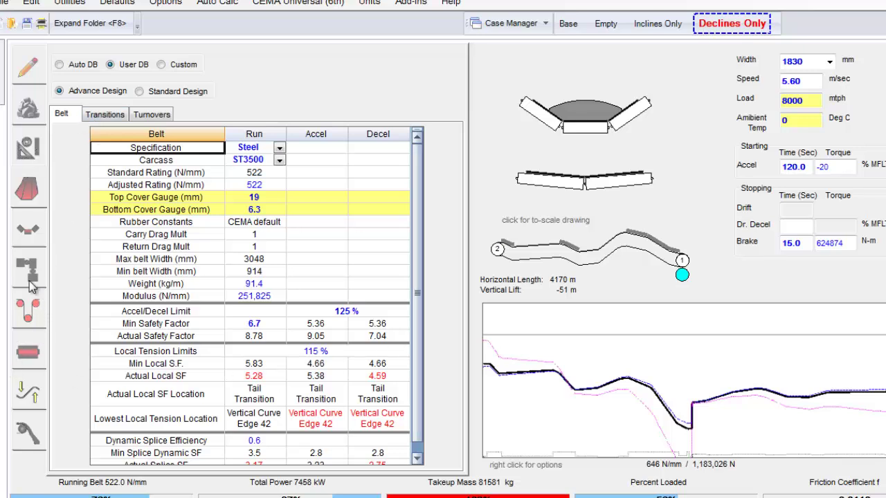
- Set the takeup tension to 660 kN with the Declines Only case active
left_click(32, 310)
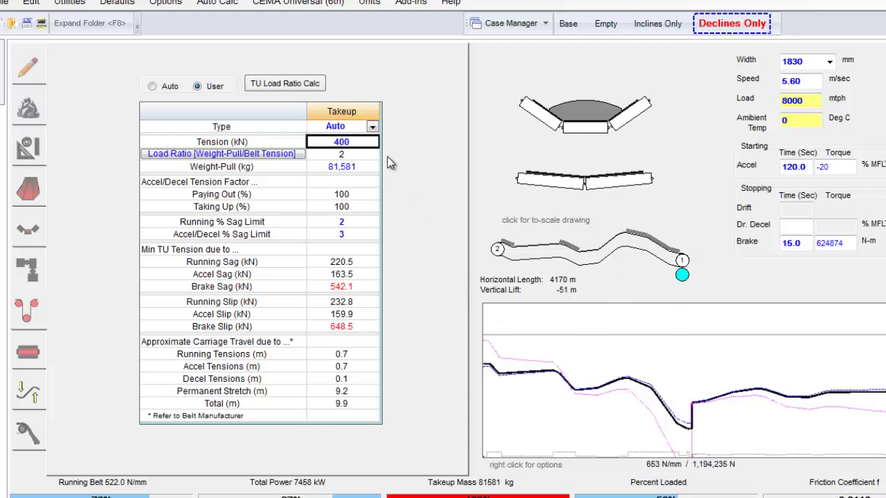
left_click(358, 141)
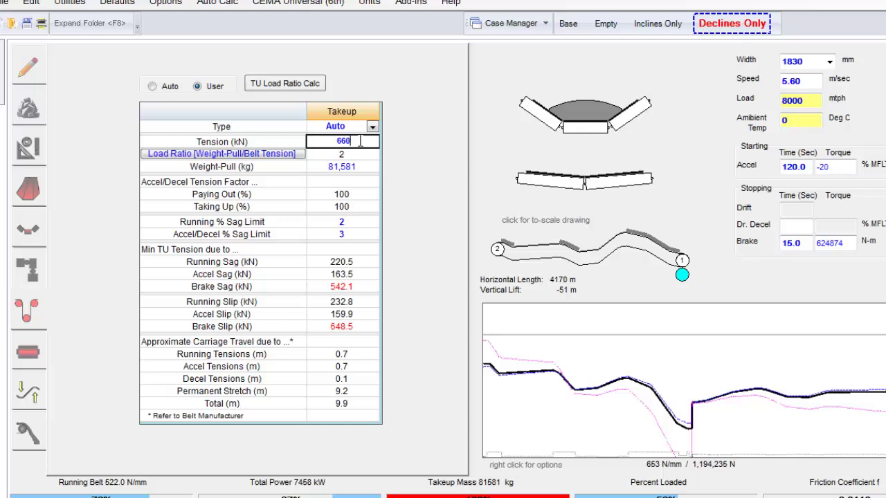
type("660")
key("Return")
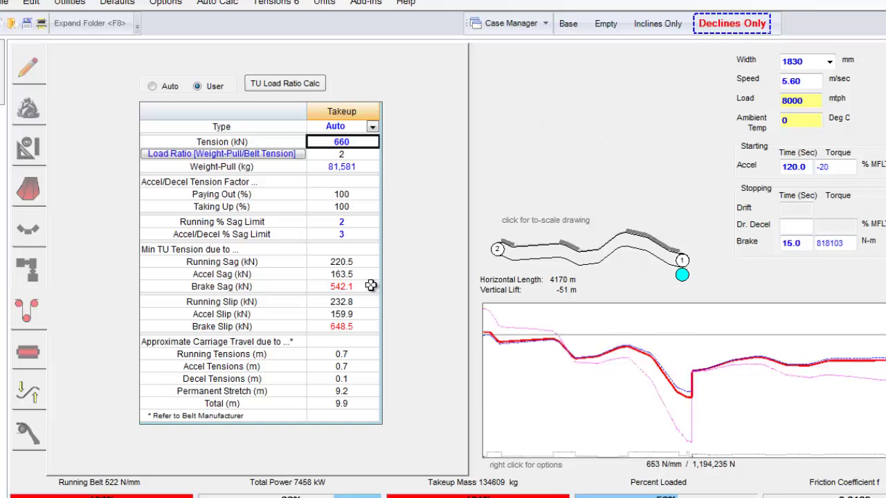
- Set the takeup tension to 680 kN in the Declines Only case
double_click(362, 142)
type("68")
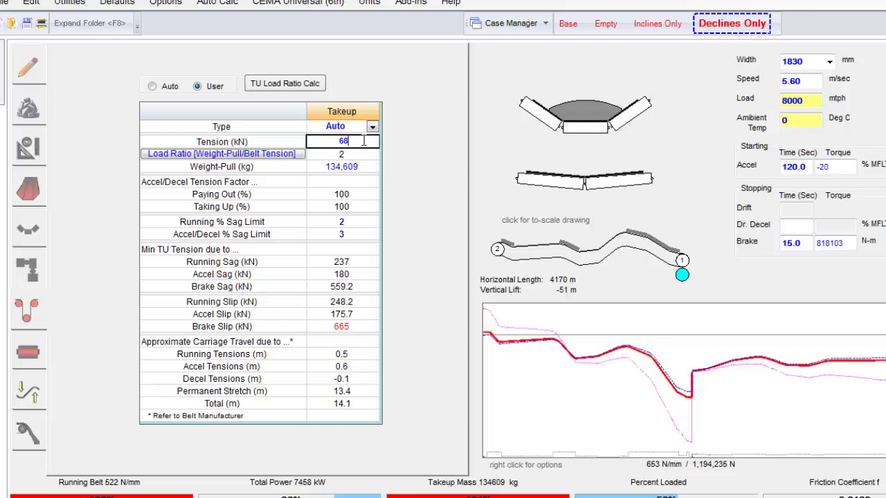
type("0")
key("Return")
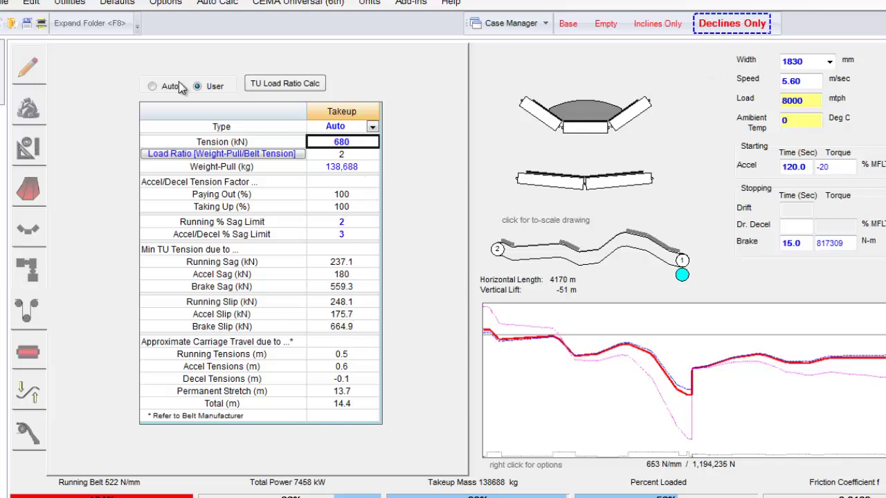
- Change the belt carcass to ST4000 in the Declines Only case
left_click(27, 190)
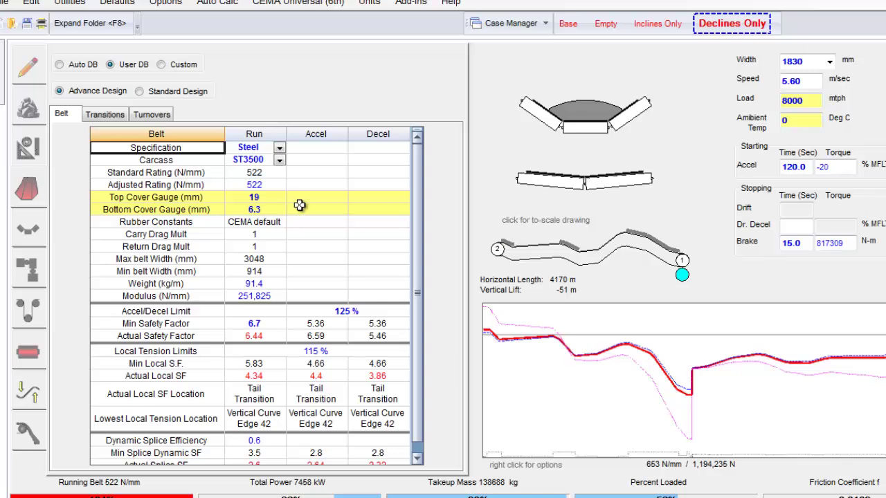
left_click(280, 160)
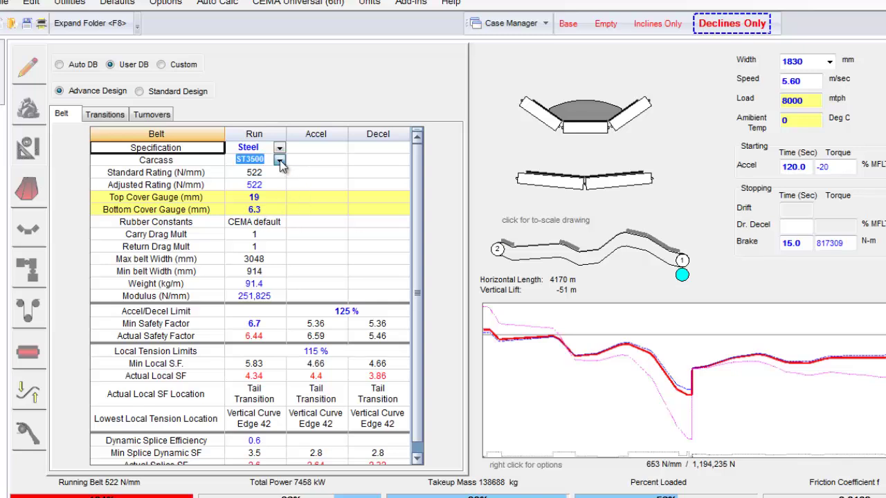
left_click(258, 205)
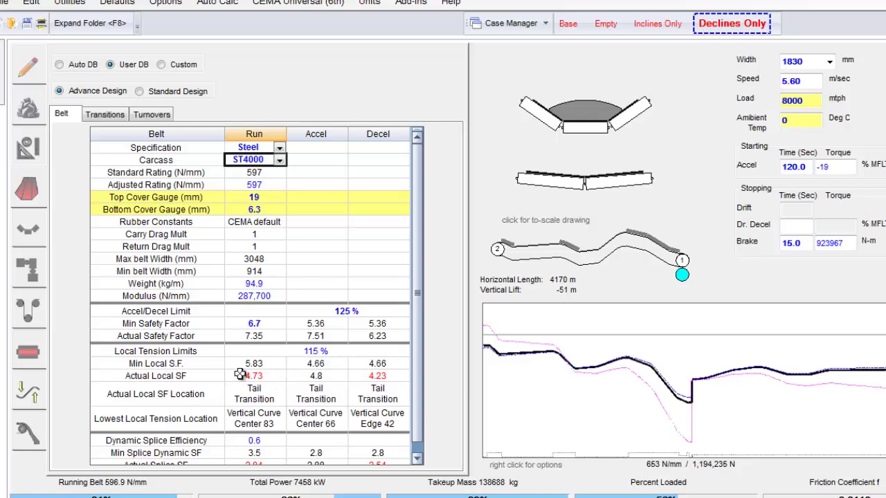
- Set the belt carcass to ST4500 with the Base case active
left_click(567, 23)
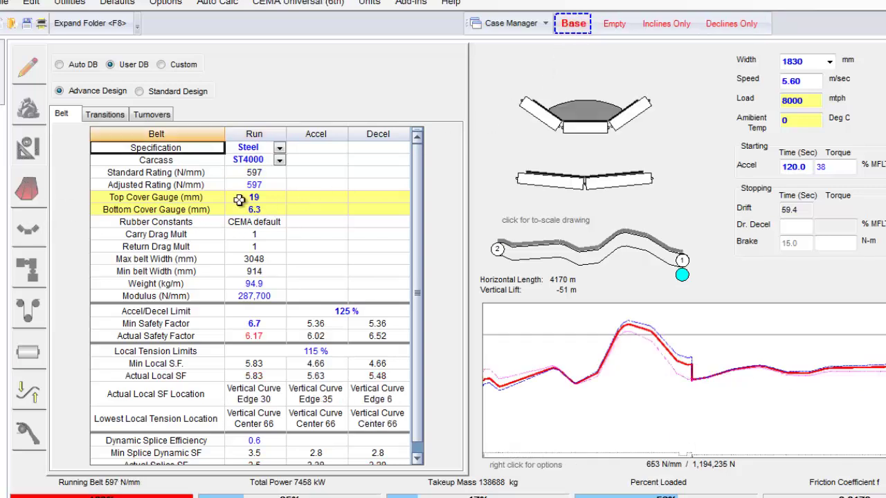
left_click(280, 161)
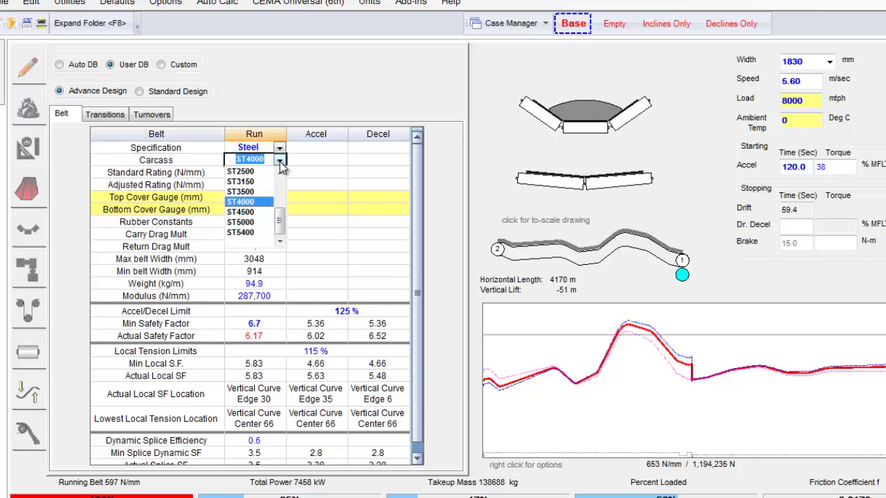
left_click(262, 211)
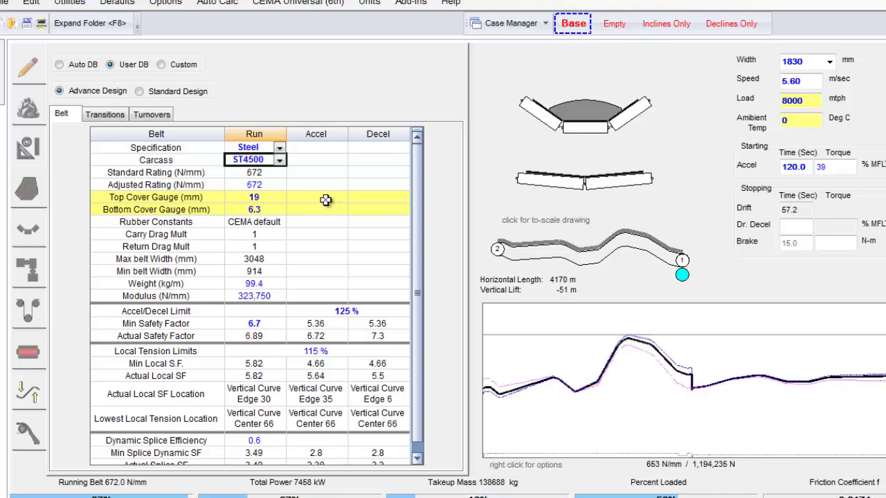
- Size the pulley diameters automatically and clear pulley 6's Same As reference so it is sized on its own
left_click(29, 353)
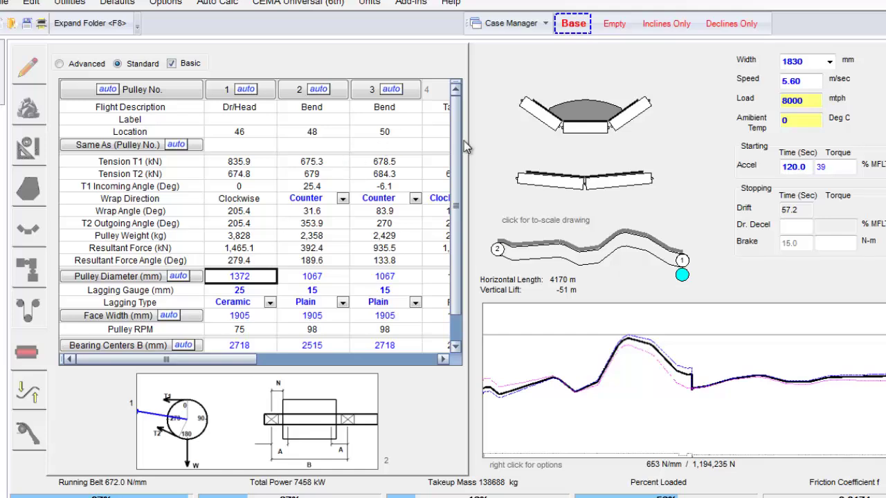
left_click(90, 23)
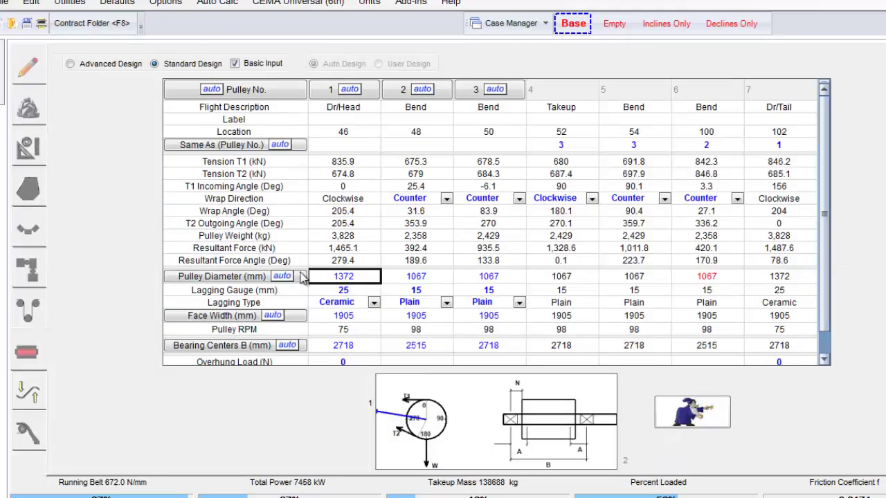
left_click(241, 277)
left_click(723, 144)
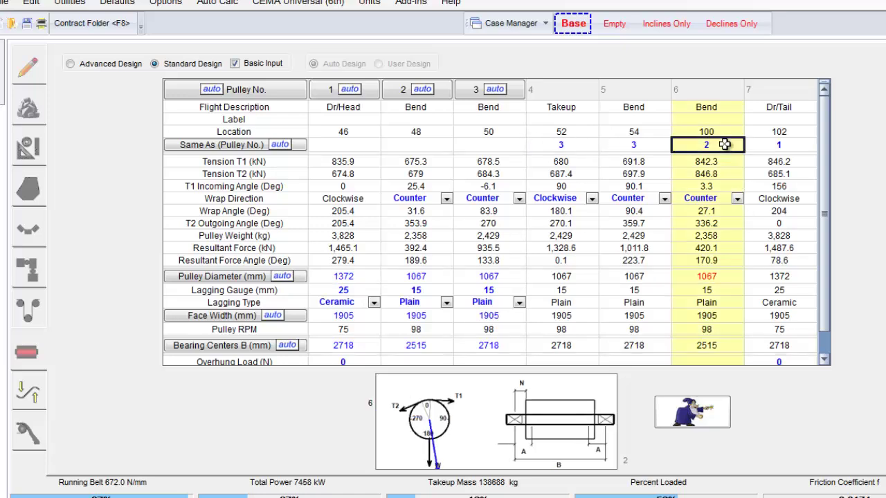
left_click(725, 144)
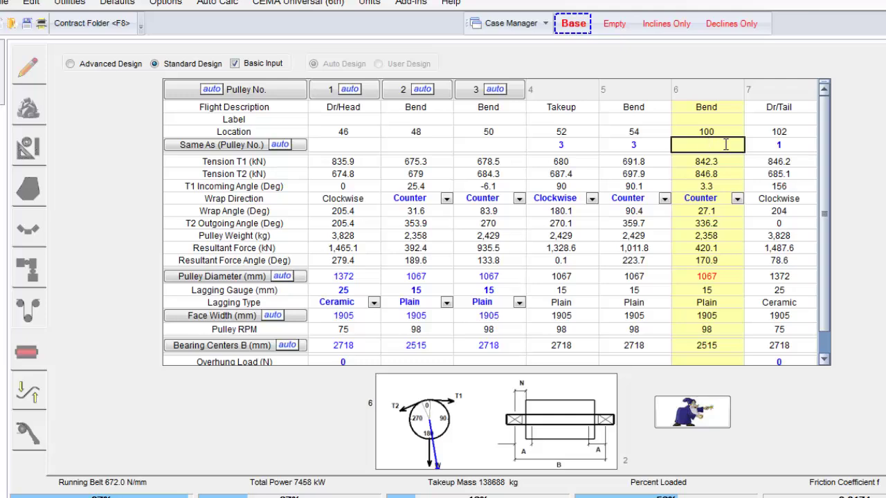
key("Return")
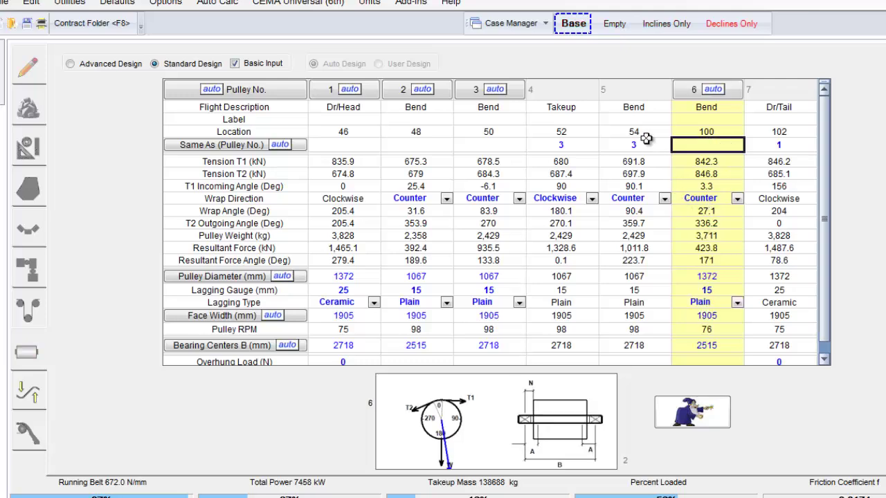
left_click(90, 22)
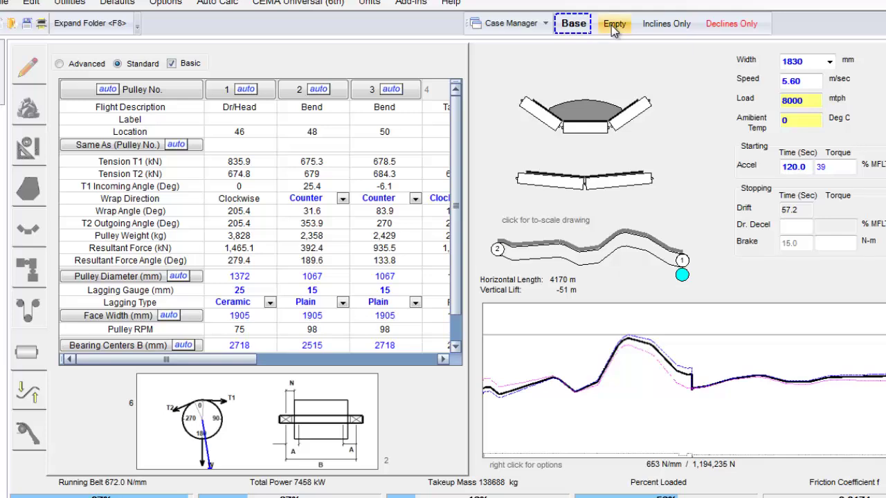
- Examine the belt safety factors, transitions and pulley data of the Declines Only case
left_click(731, 23)
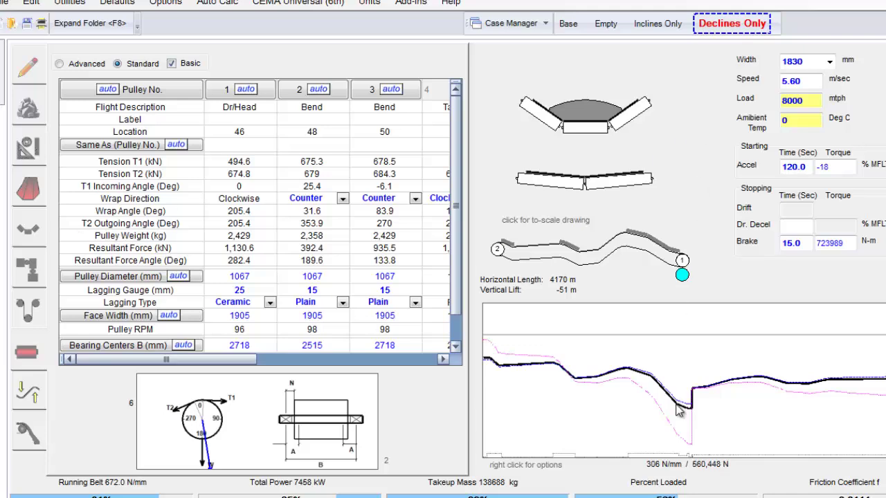
left_click(32, 192)
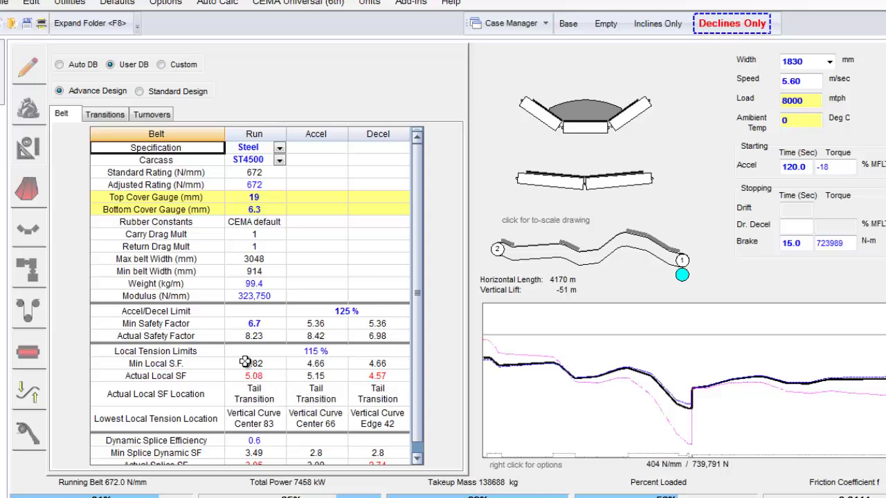
left_click(116, 116)
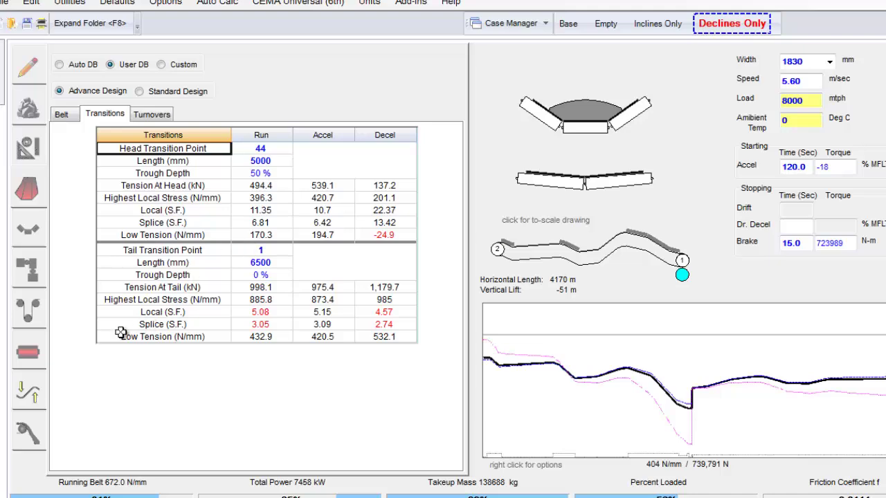
left_click(28, 355)
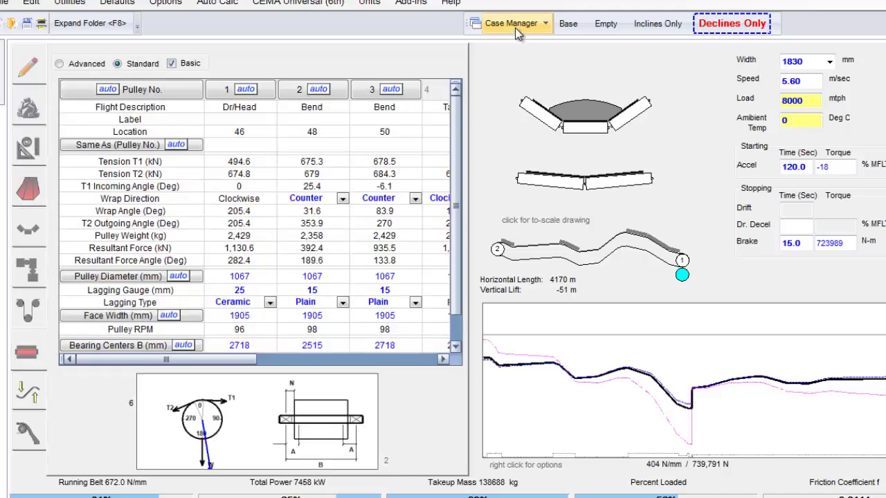
left_click(90, 23)
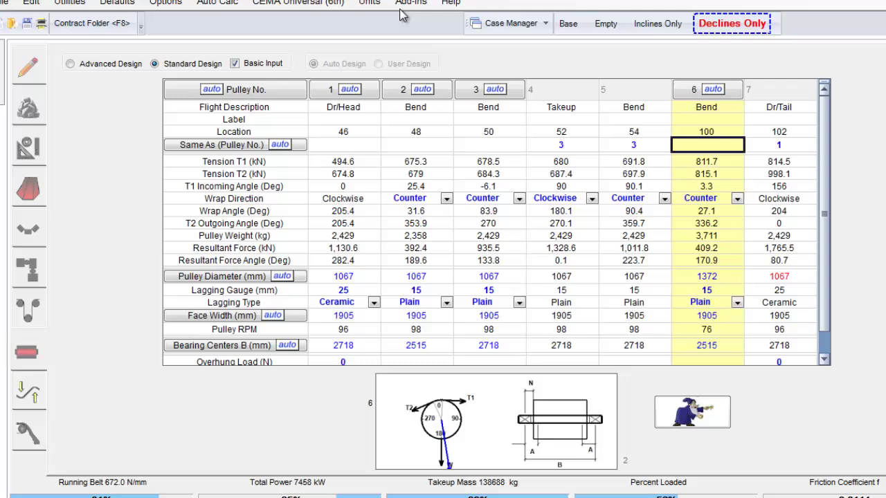
left_click(104, 23)
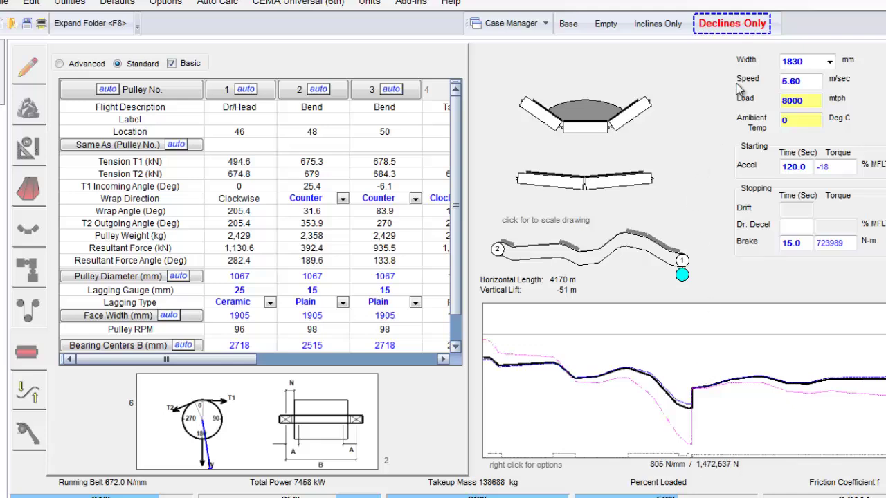
- Add a custom case named Peak Loading, starting from the Base case
left_click(568, 24)
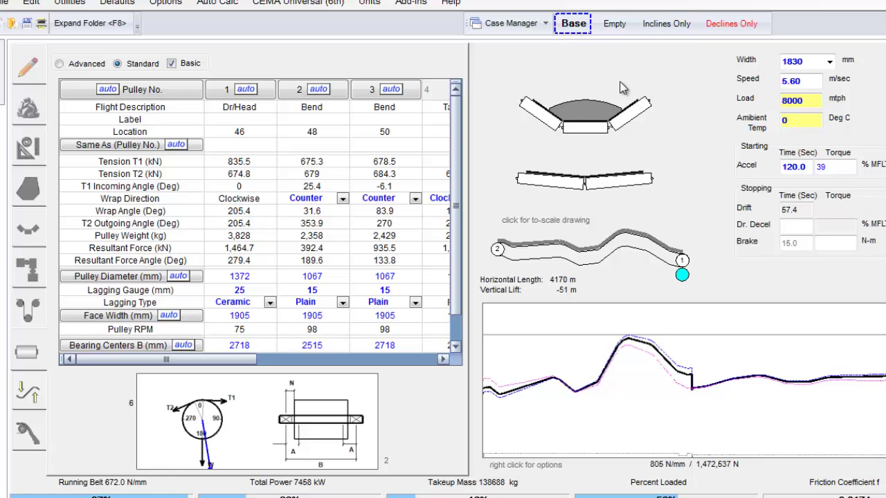
left_click(545, 24)
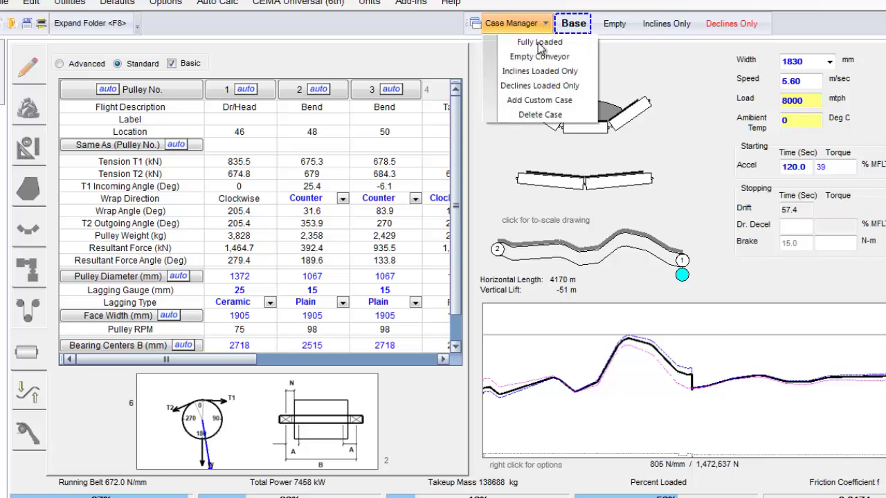
left_click(531, 101)
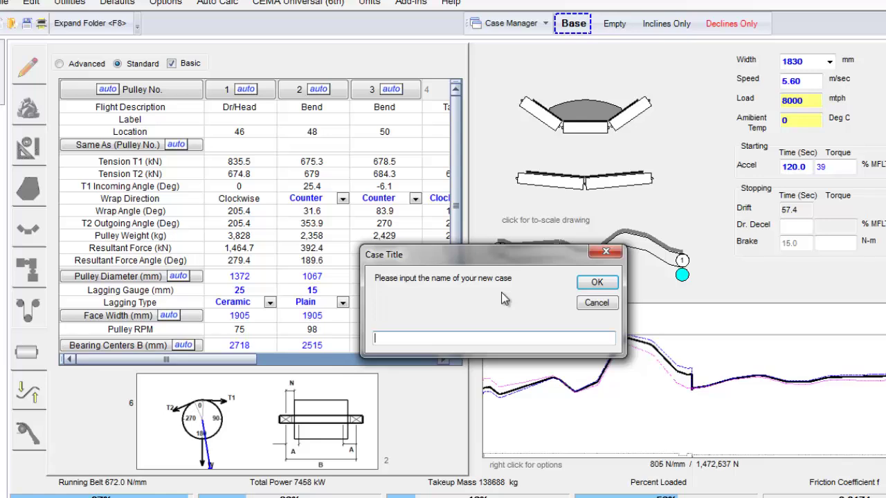
type("Overloa")
key("BackSpace")
key("BackSpace")
key("BackSpace")
key("BackSpace")
key("BackSpace")
key("BackSpace")
key("BackSpace")
type("Peak Loading")
key("Return")
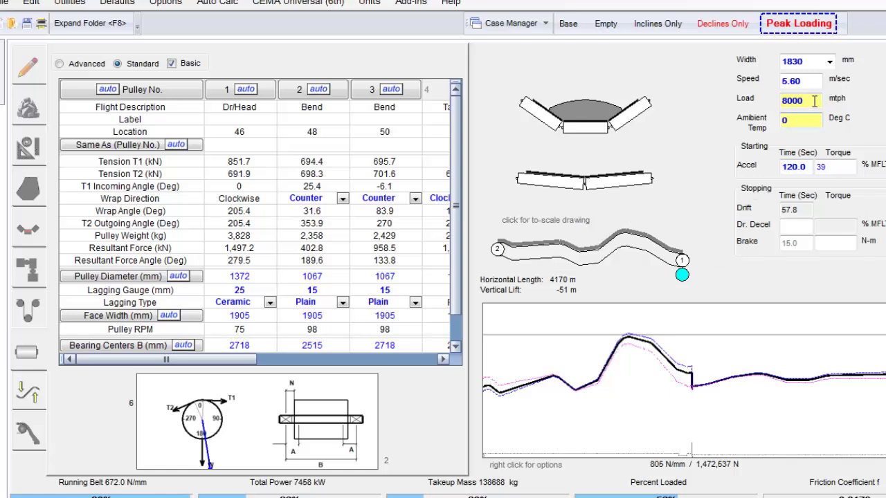
- Set the load to 9000 mtph in the Peak Loading case and in the Base case
left_click_drag(812, 101, 717, 108)
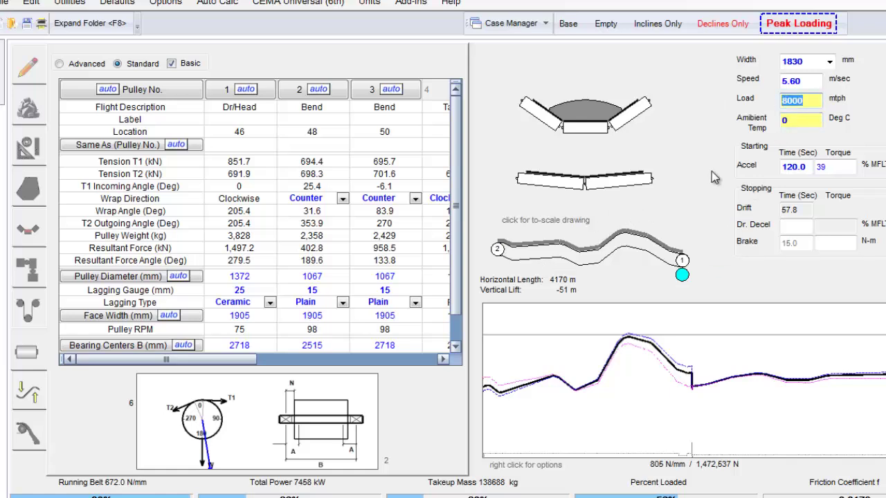
type("900")
key("Return")
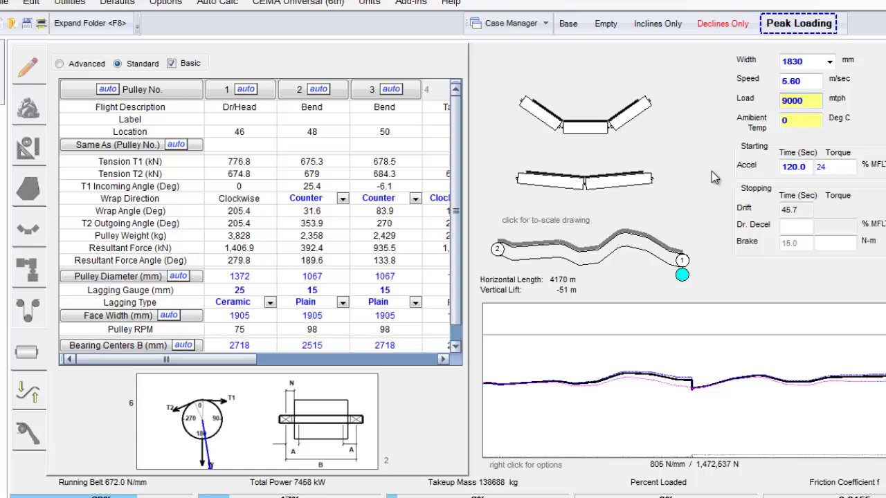
double_click(807, 101)
type("9000")
key("Return")
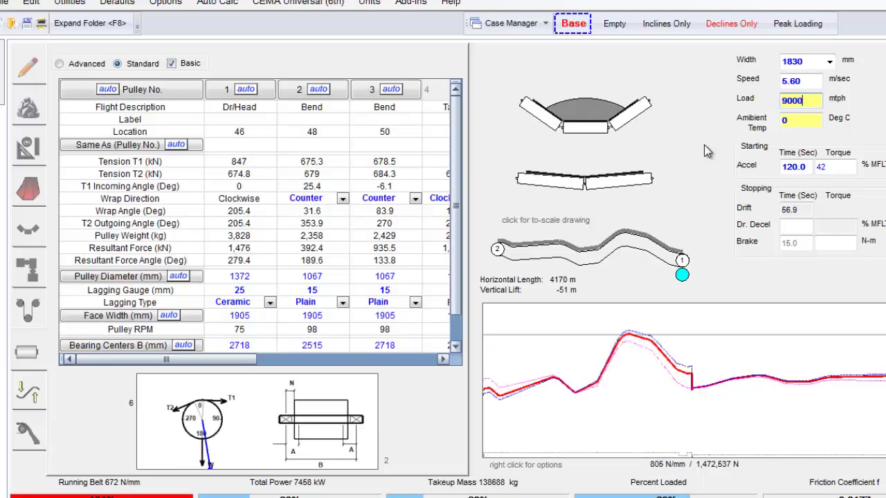
- Compare the belt data of the Base case with that of the Peak Loading case
left_click(32, 194)
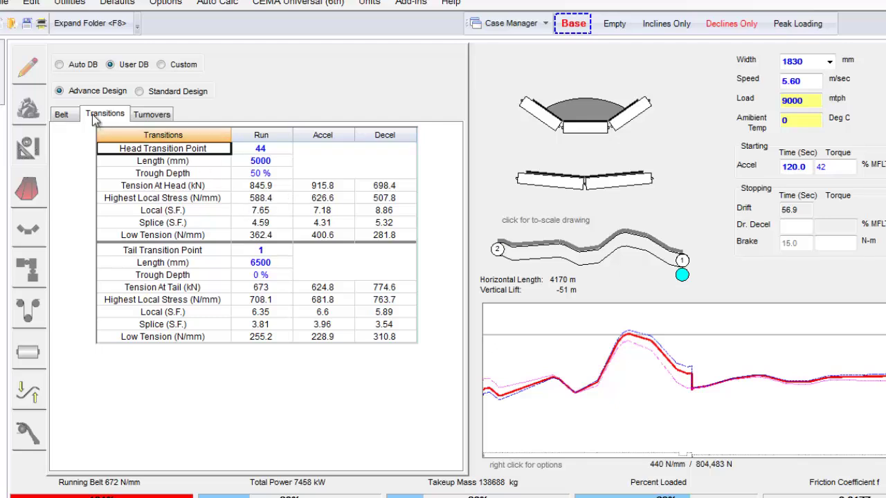
left_click(62, 114)
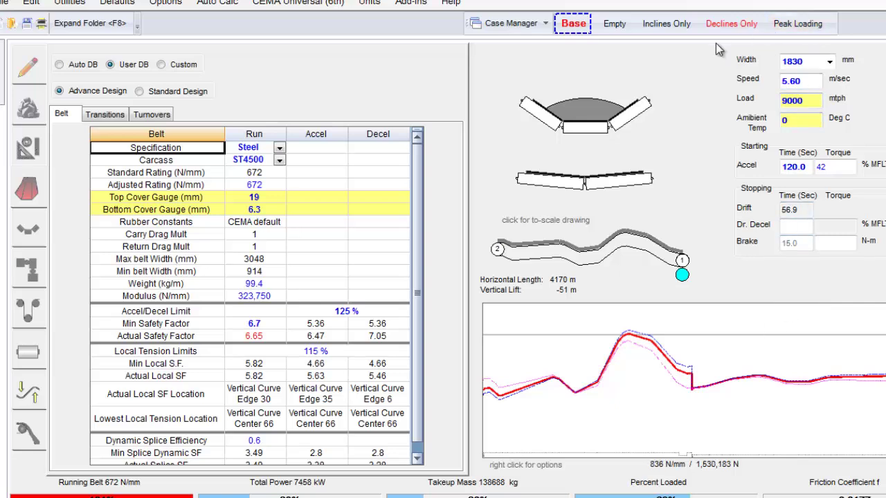
left_click(765, 29)
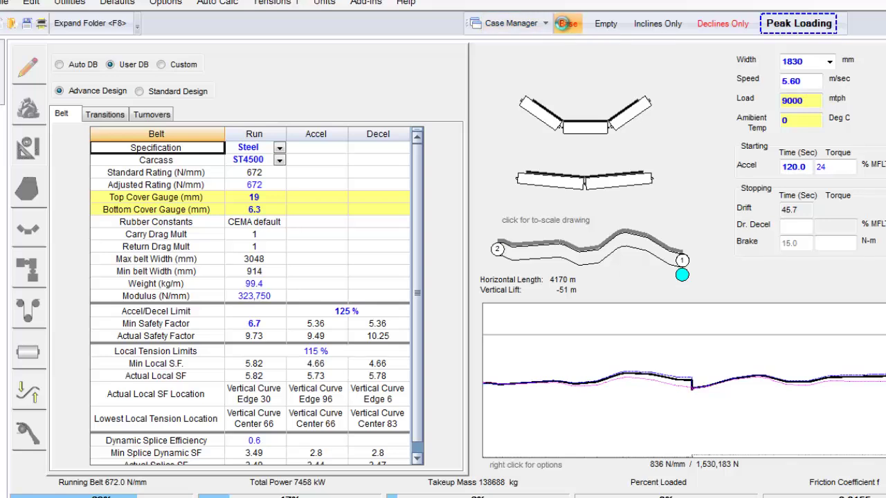
- Set the Base case's load back to 8000 mtph
left_click_drag(815, 103, 735, 103)
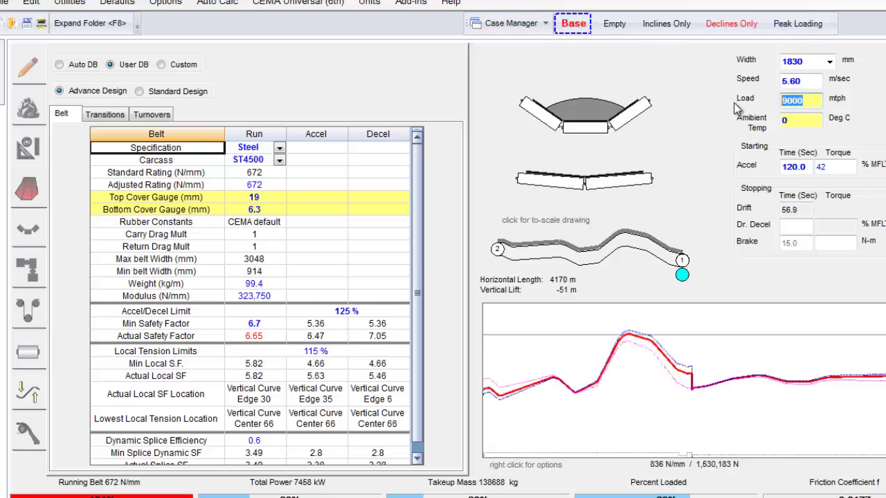
type("8000")
key("Return")
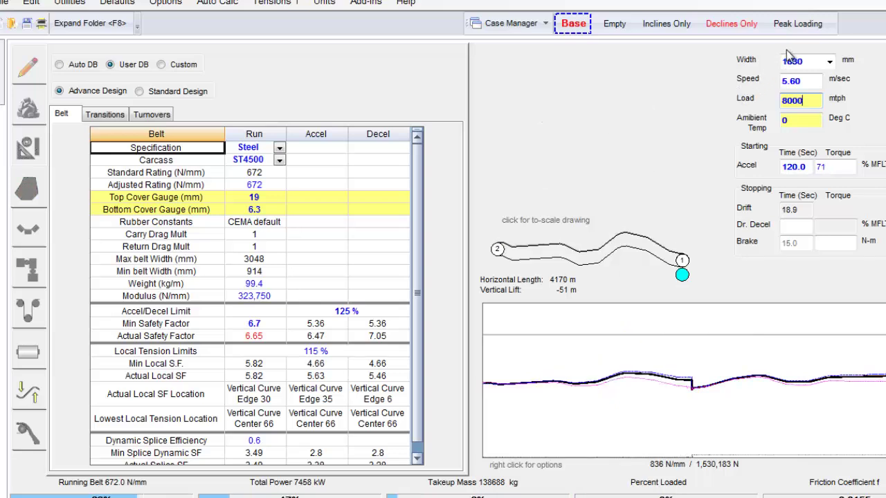
- Set the Peak Loading case's load to 9000 mtph and return to the Base case
left_click(802, 25)
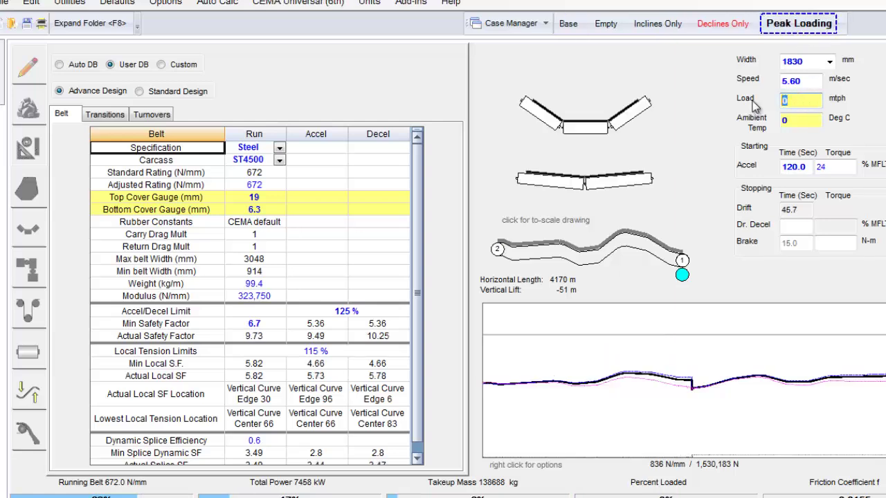
key("Return")
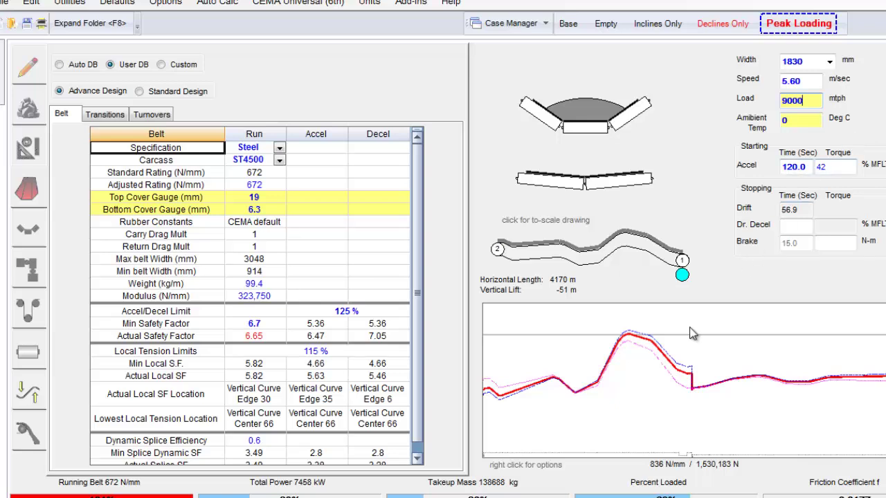
left_click(571, 25)
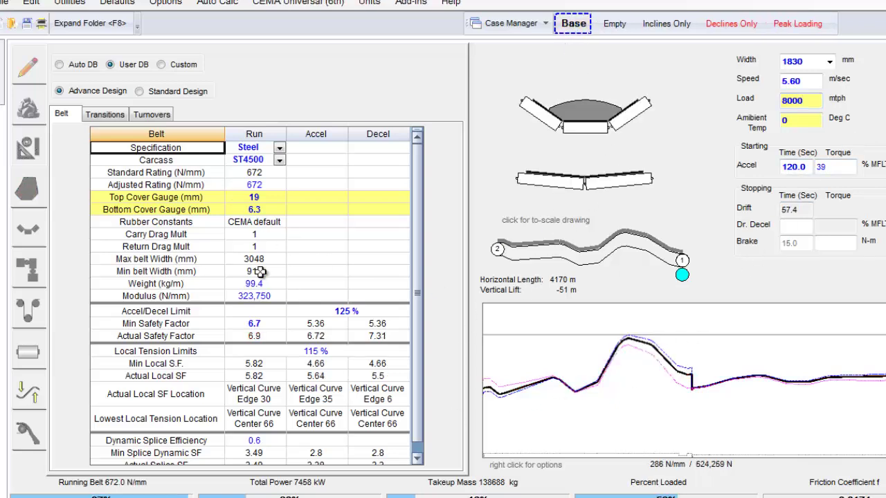
- Review the belt safety factors and tension graph of the Declines Only case, and compare the Peak Loading case with the Base case
left_click(743, 25)
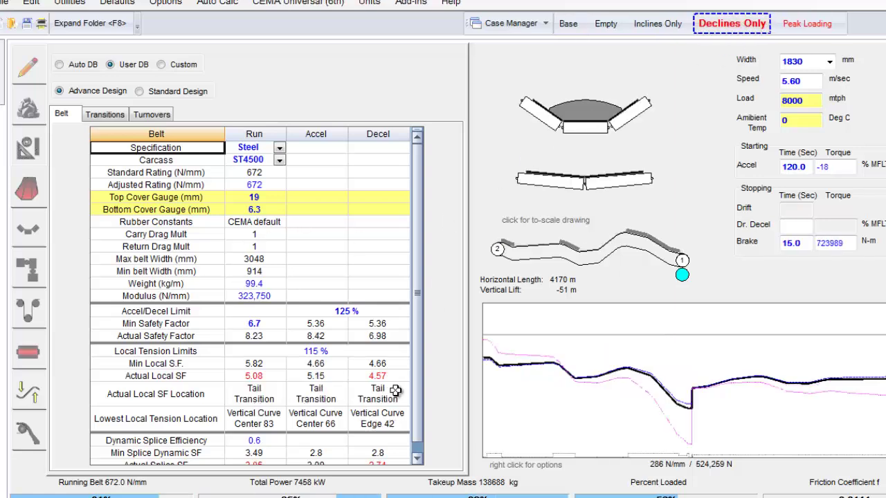
left_click(803, 23)
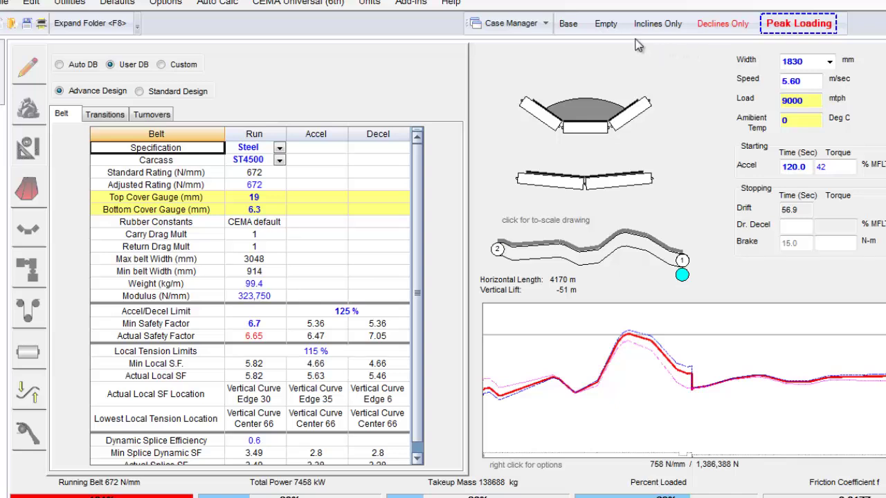
left_click(566, 25)
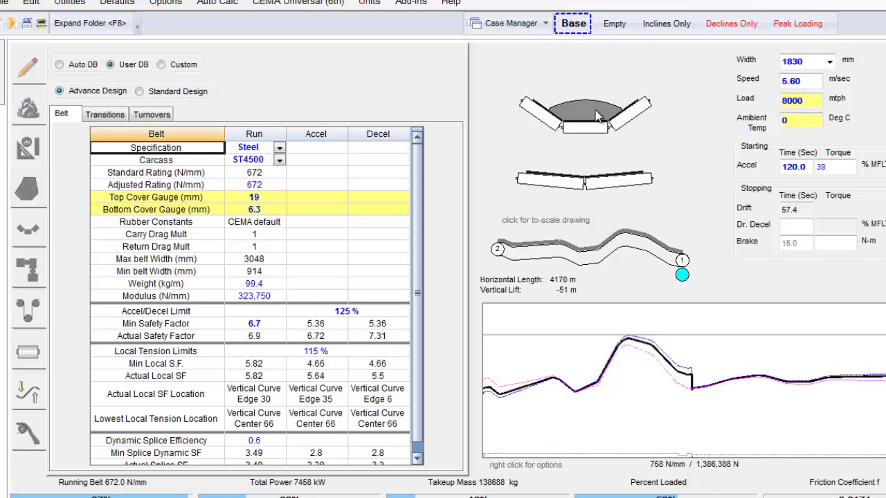
left_click(796, 23)
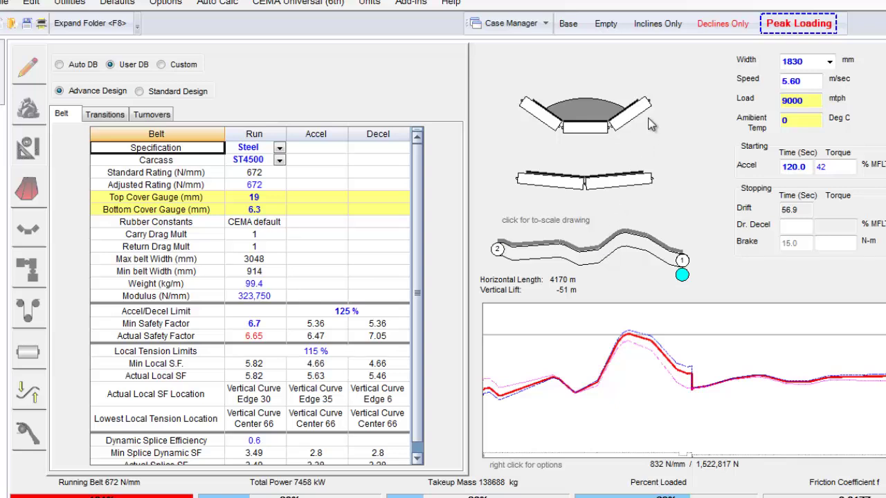
- Return to the Base case and save the conveyor file with all its loading cases
left_click(568, 23)
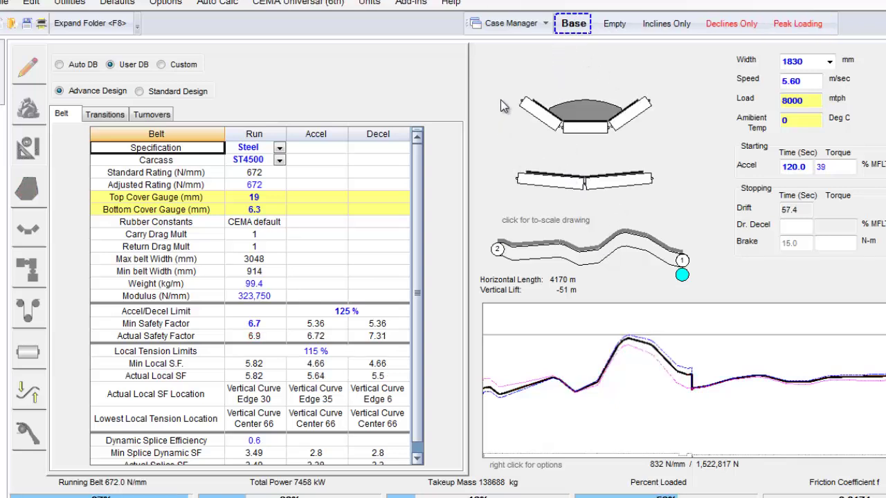
left_click(9, 2)
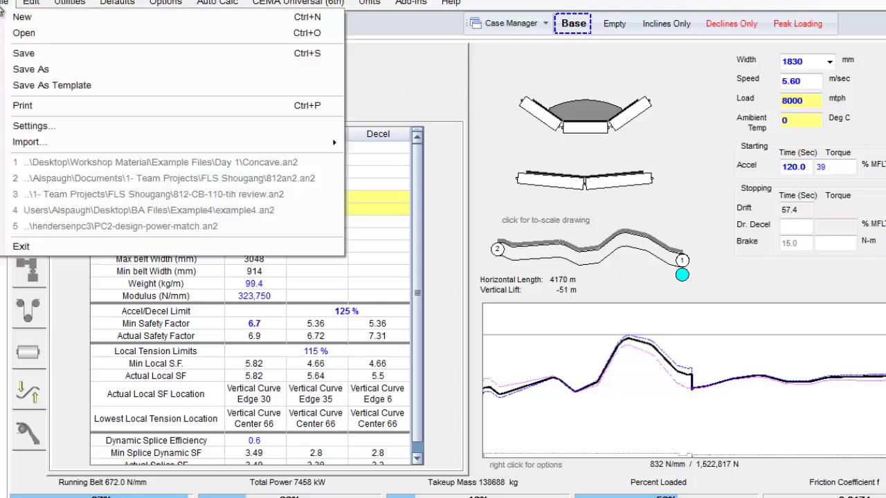
left_click(27, 52)
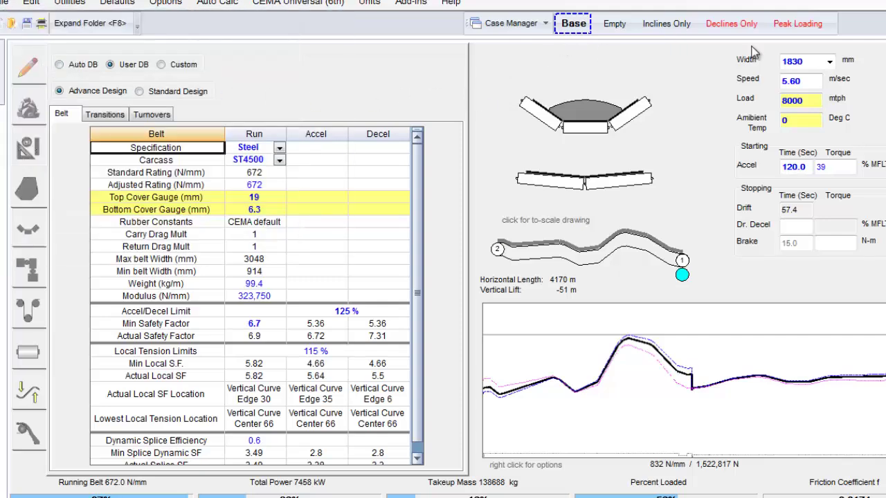